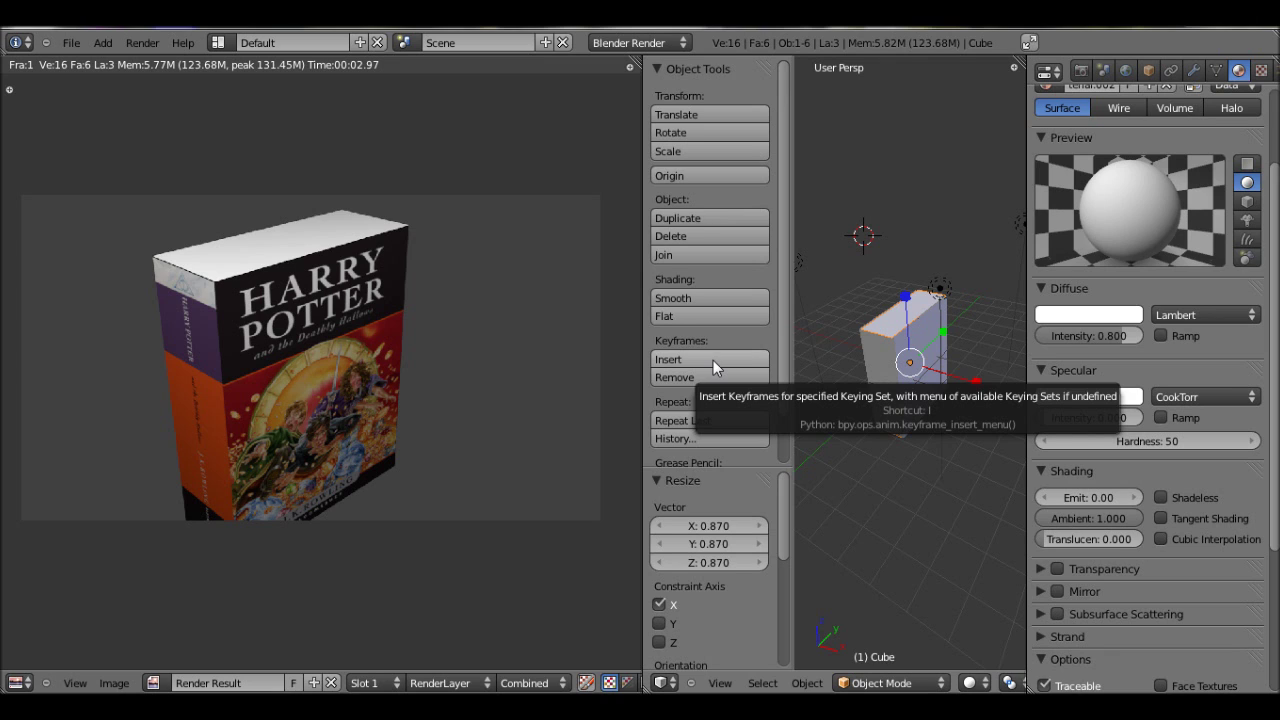
- Start a fresh default scene with File > New
scroll(286, 376, "up", 1)
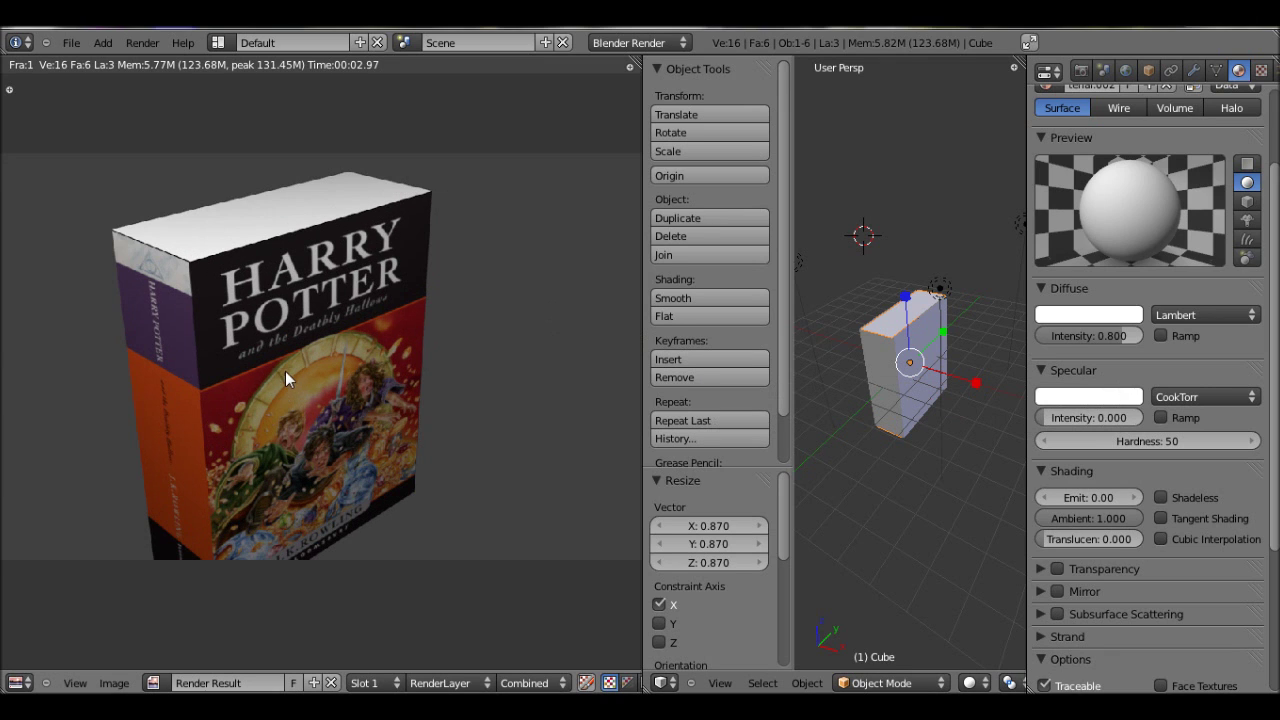
scroll(265, 383, "down", 2)
scroll(290, 373, "up", 1)
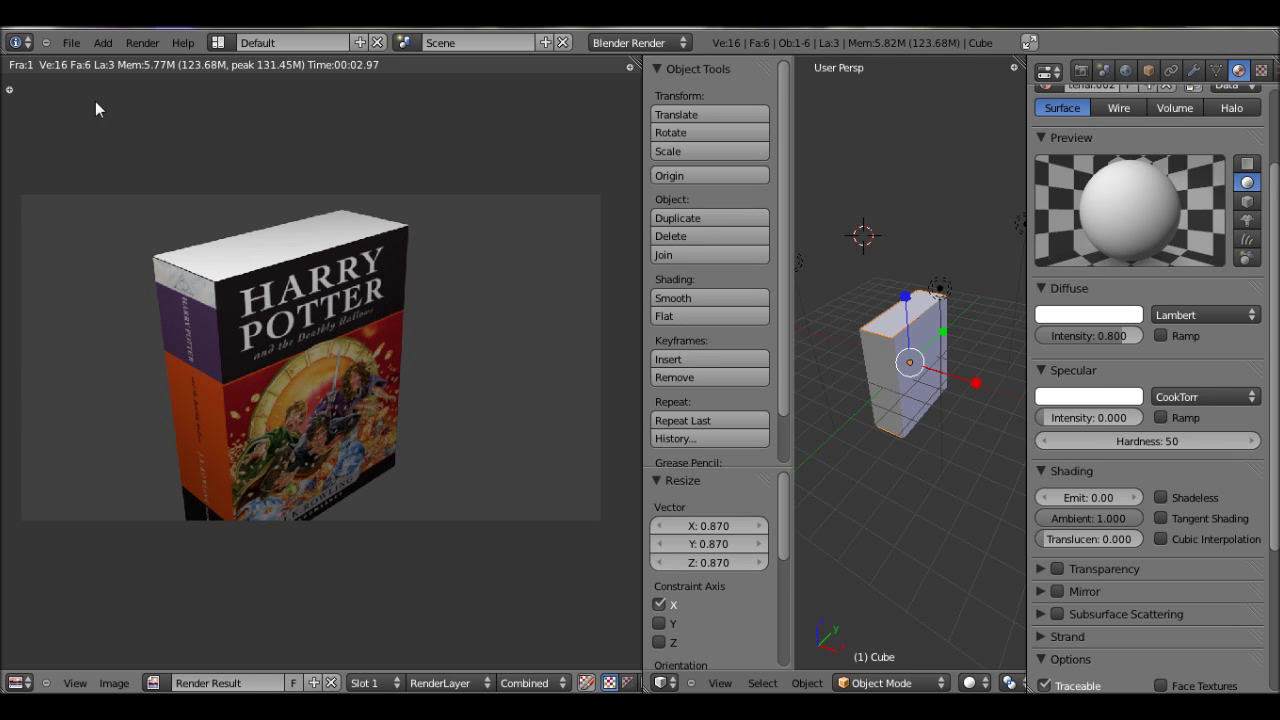
left_click(71, 43)
left_click(88, 60)
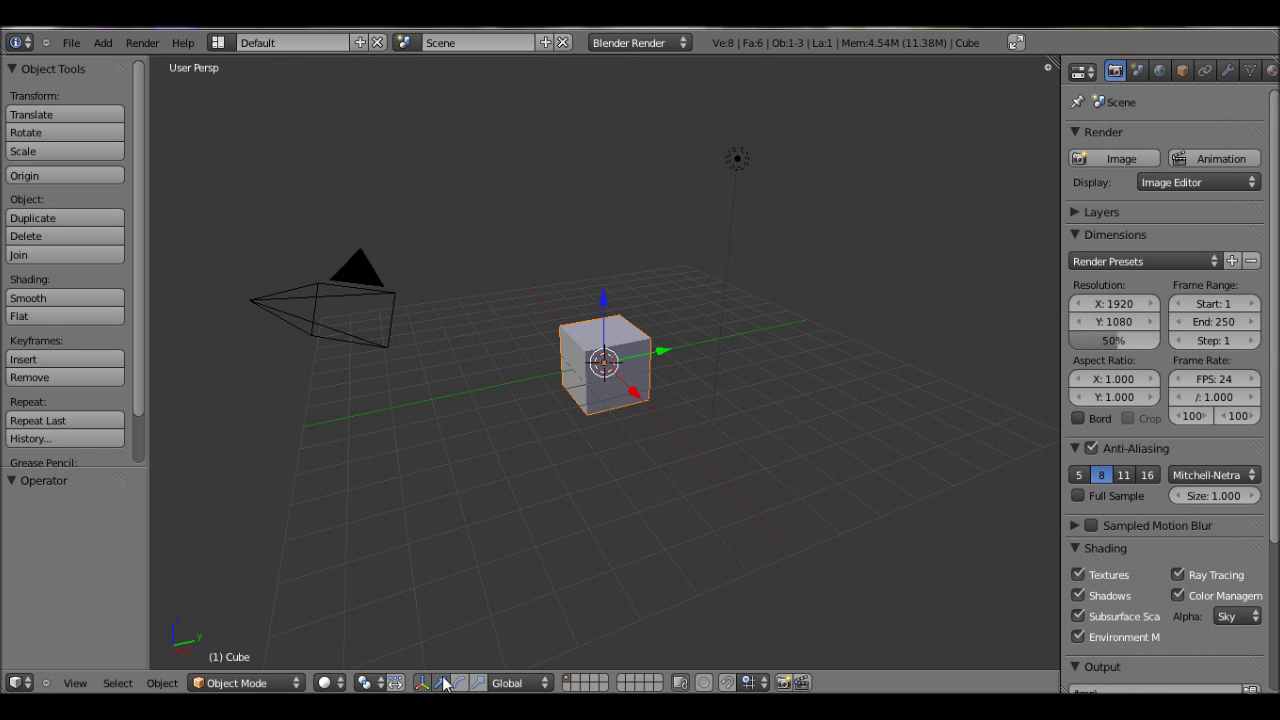
- Scale the cube thinner along X and taller along Z to 2.033
left_click(478, 684)
left_click_drag(667, 358, 680, 360)
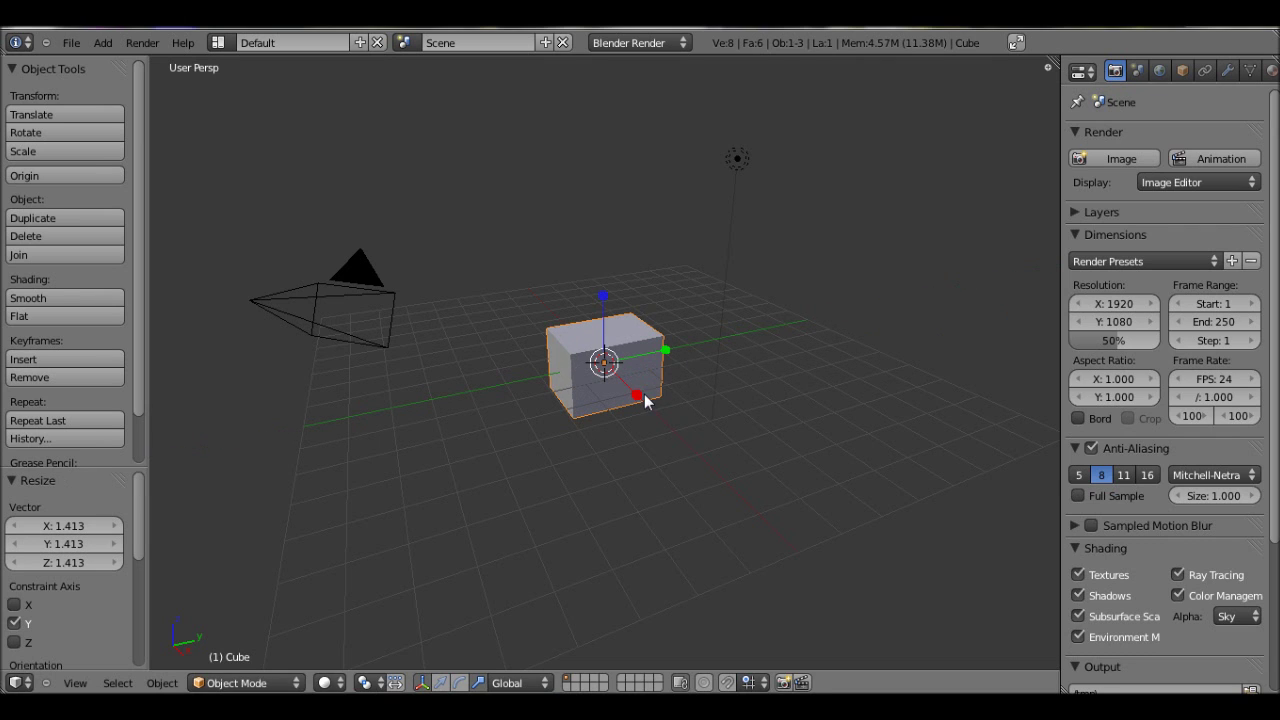
left_click_drag(637, 396, 614, 392)
left_click_drag(608, 306, 602, 253)
middle_click_drag(647, 335, 597, 404)
- In Edit Mode, select three faces of the box
key("Tab")
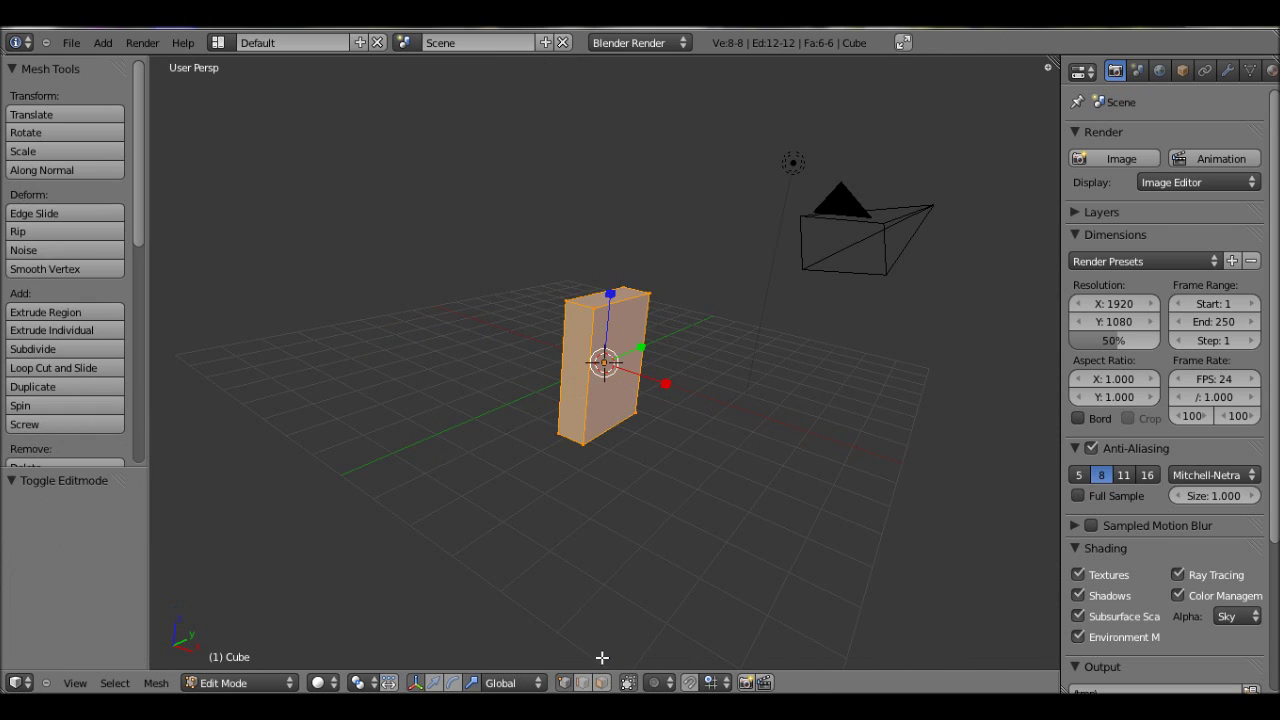
right_click(622, 359)
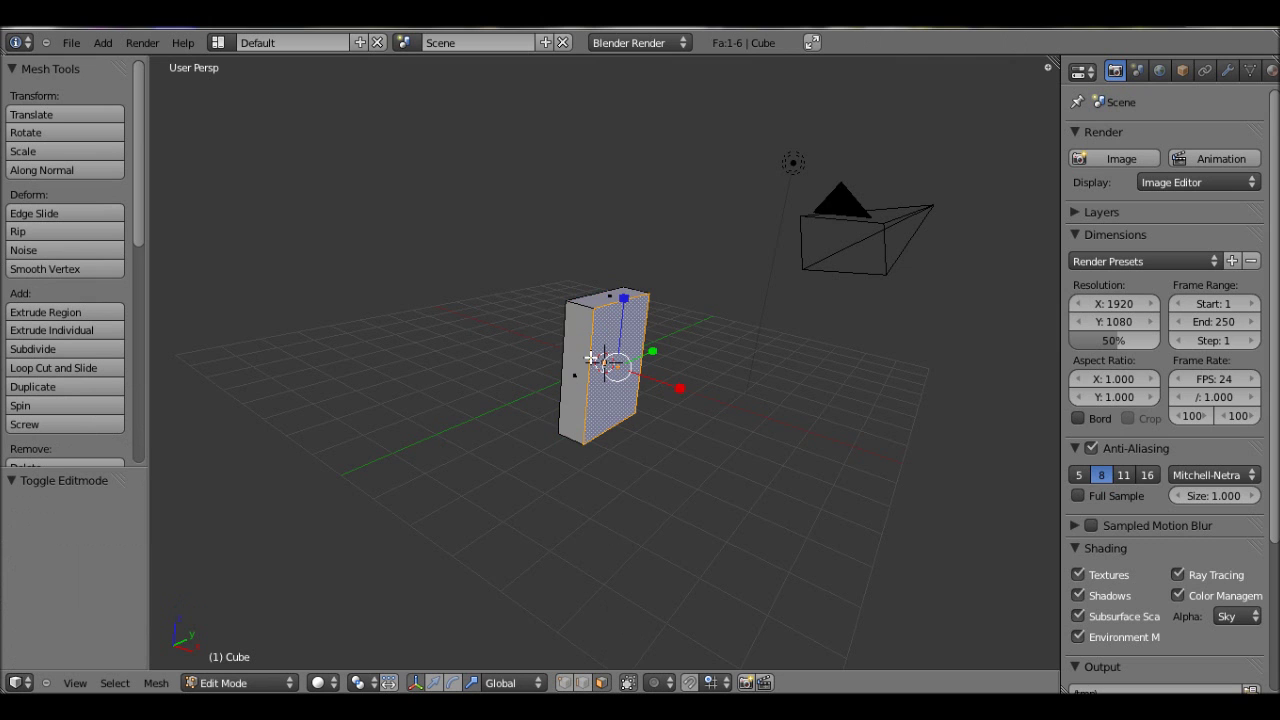
right_click(596, 358, "shift")
middle_click_drag(584, 355, 708, 429)
right_click(605, 352, "shift")
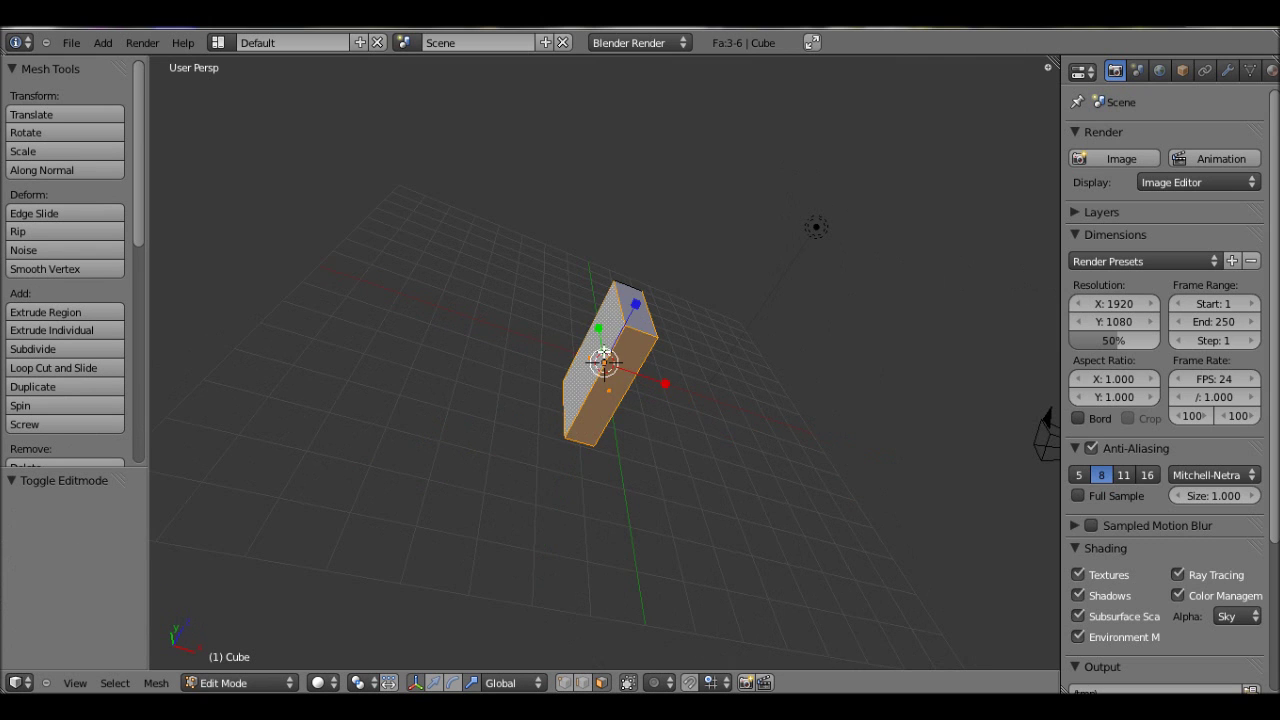
mouse_move(605, 352)
middle_mouse_down()
mouse_move(671, 374)
mouse_move(600, 357)
mouse_move(592, 340)
middle_mouse_up()
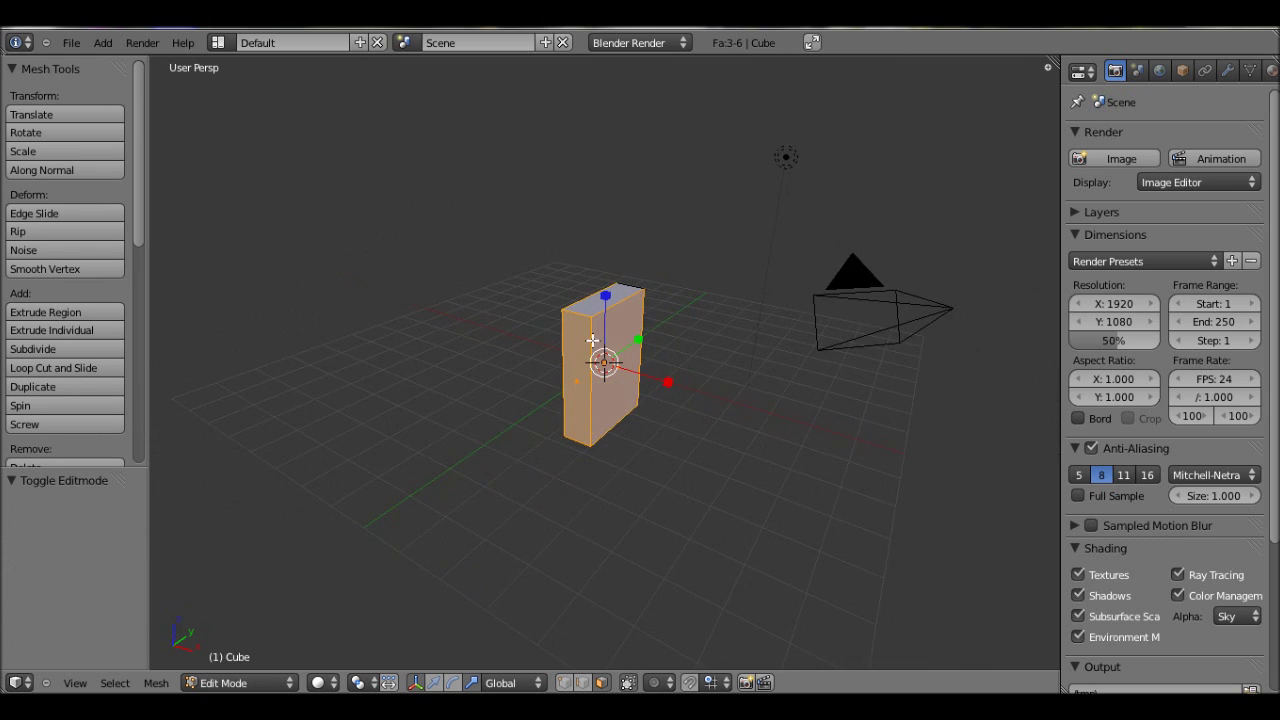
- Separate the selected faces into Cube.001 and select it in Object Mode
key("p")
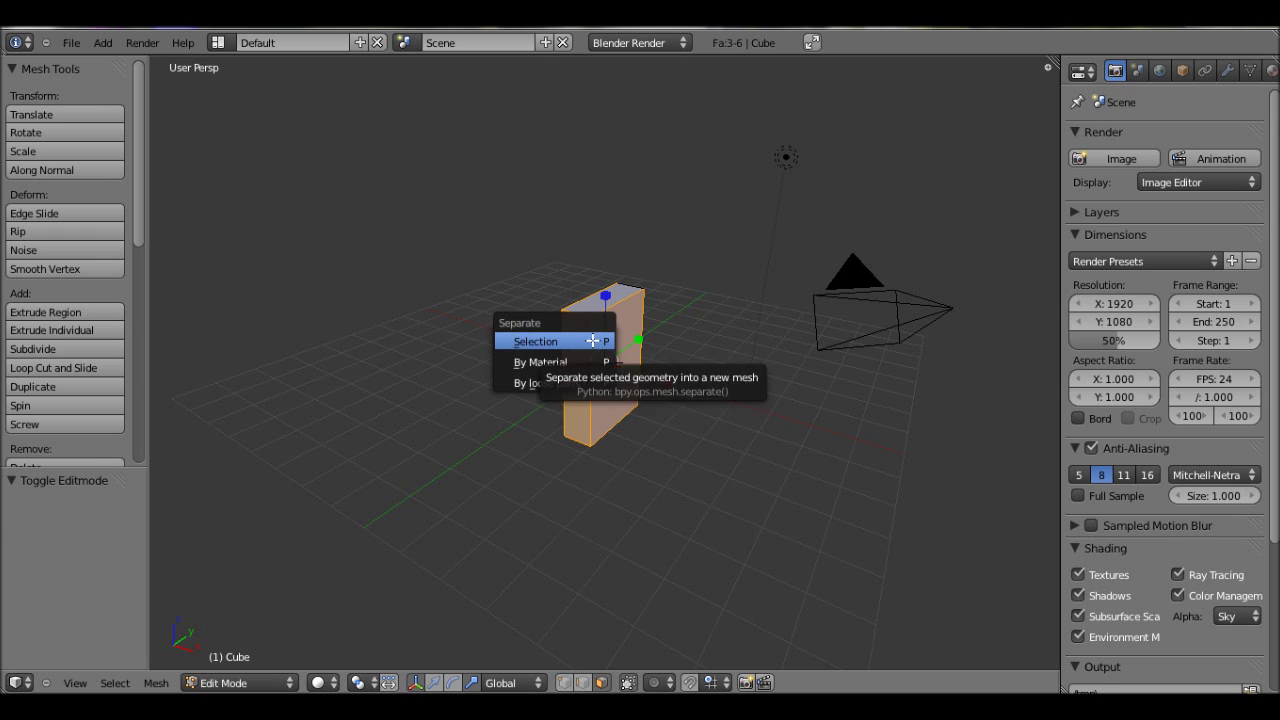
left_click(594, 340)
middle_click_drag(600, 352, 673, 359)
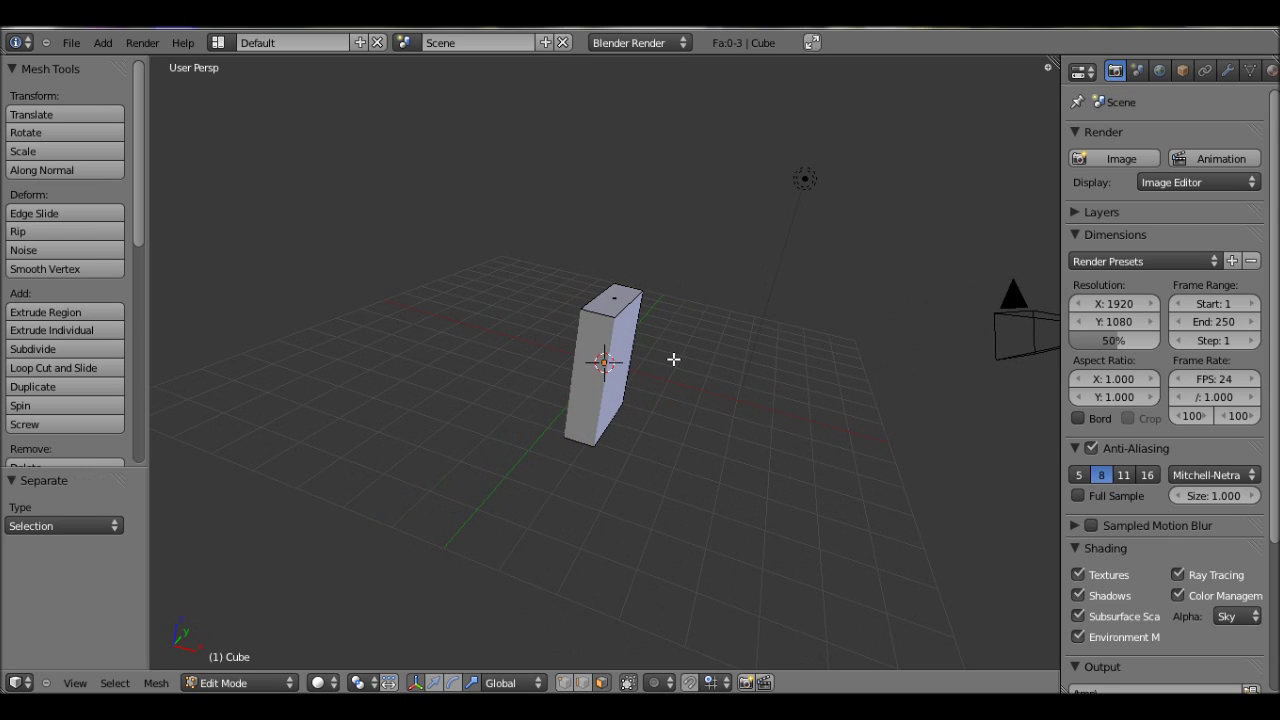
key("Tab")
middle_click_drag(606, 370, 559, 348)
right_click(603, 349)
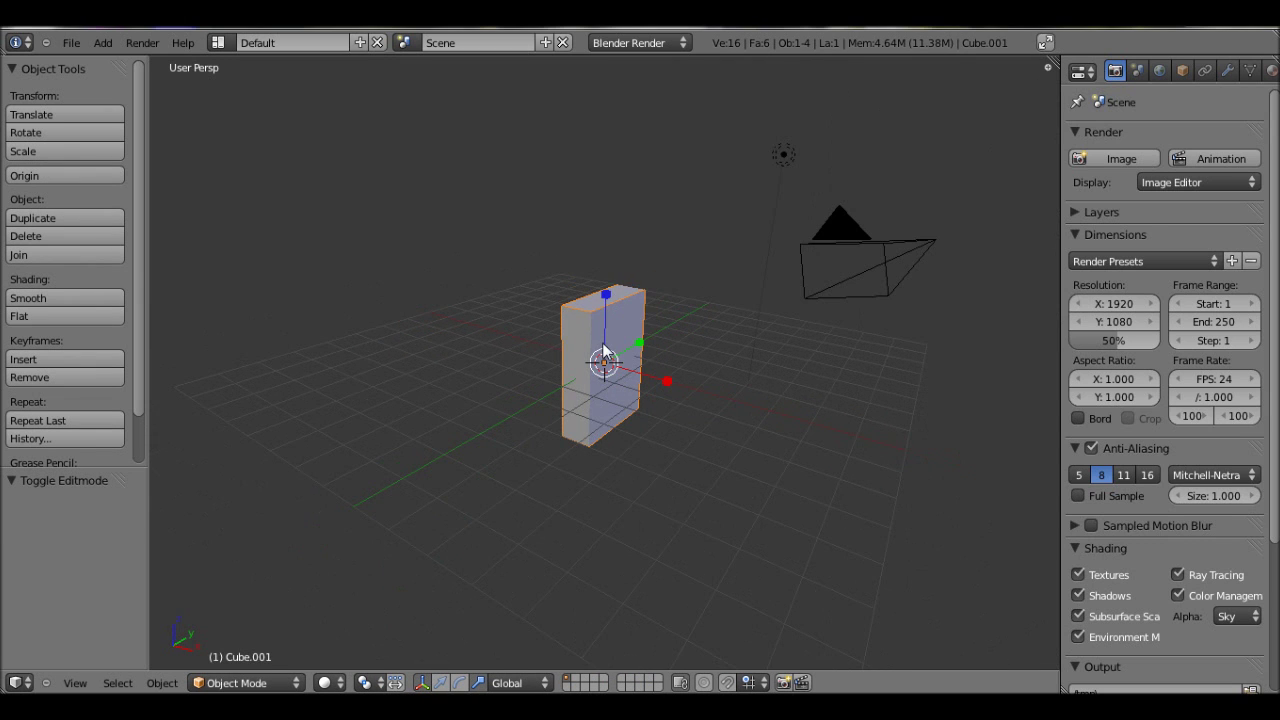
- With Cube.001 in Edit Mode, split the view and make the right area a UV/Image Editor
key("Tab")
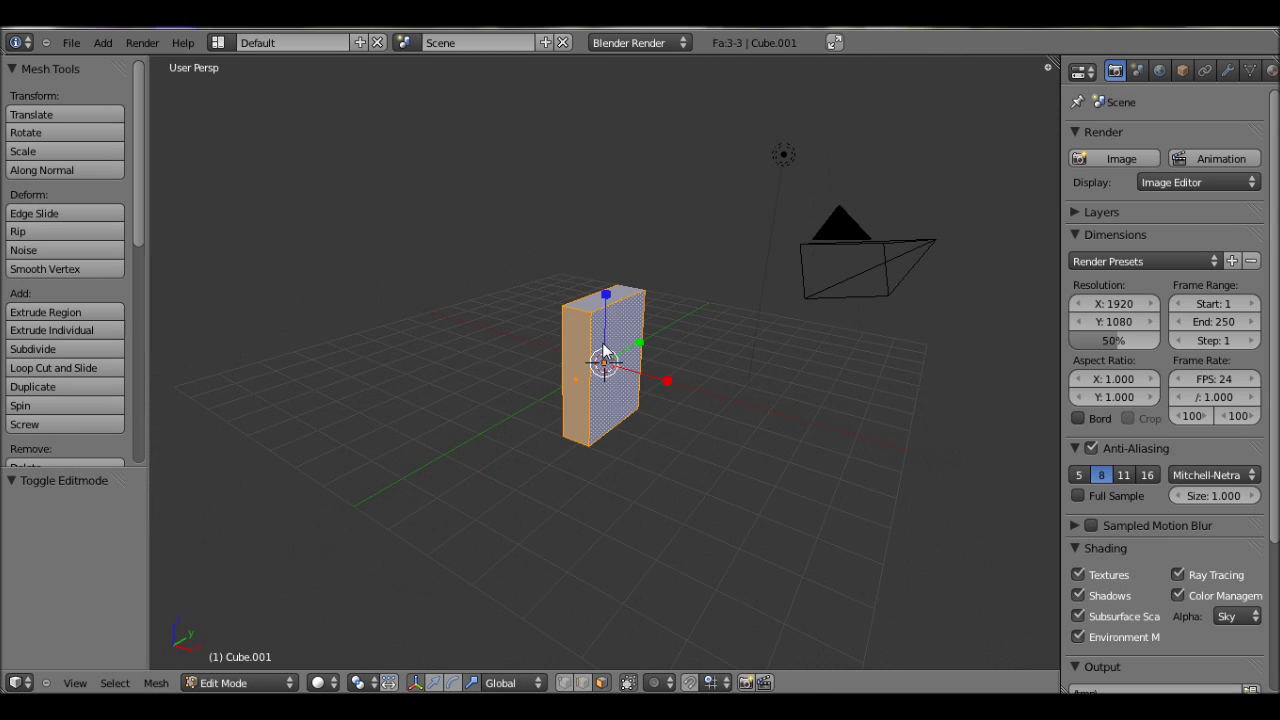
scroll(133, 360, "down", 5)
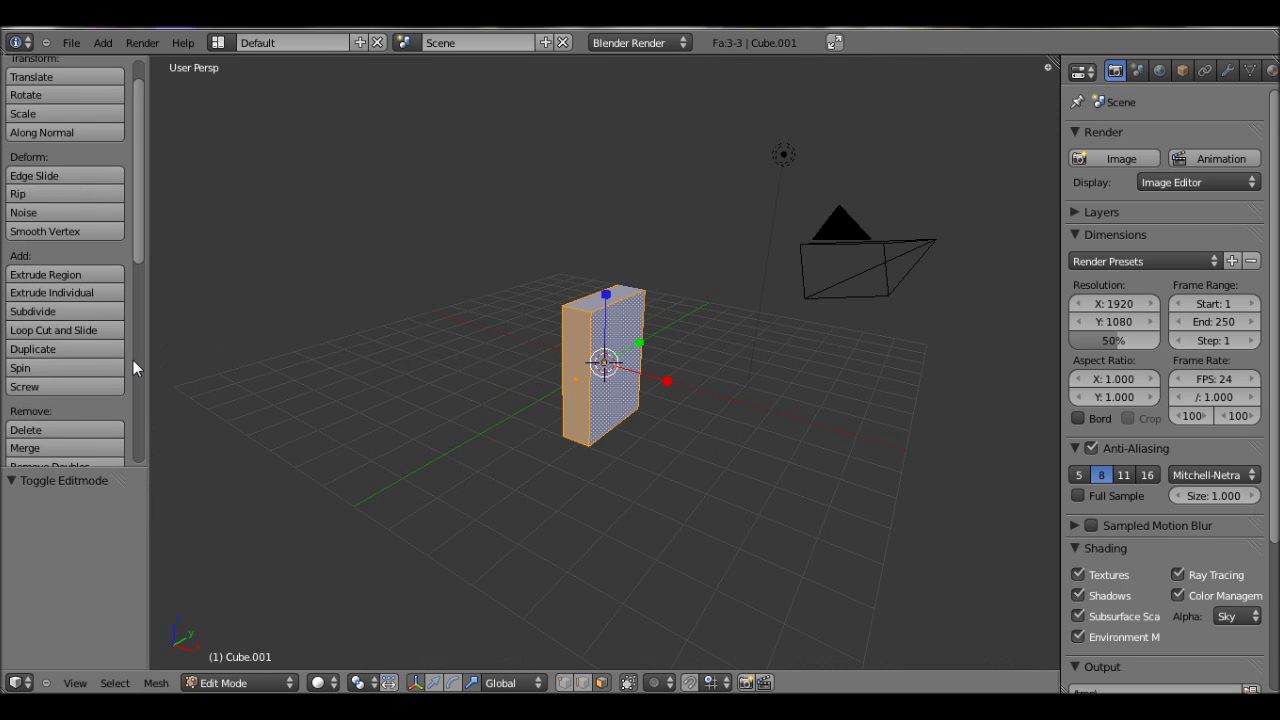
middle_click_drag(374, 314, 330, 316)
left_click_drag(1047, 67, 645, 72)
left_click(662, 682)
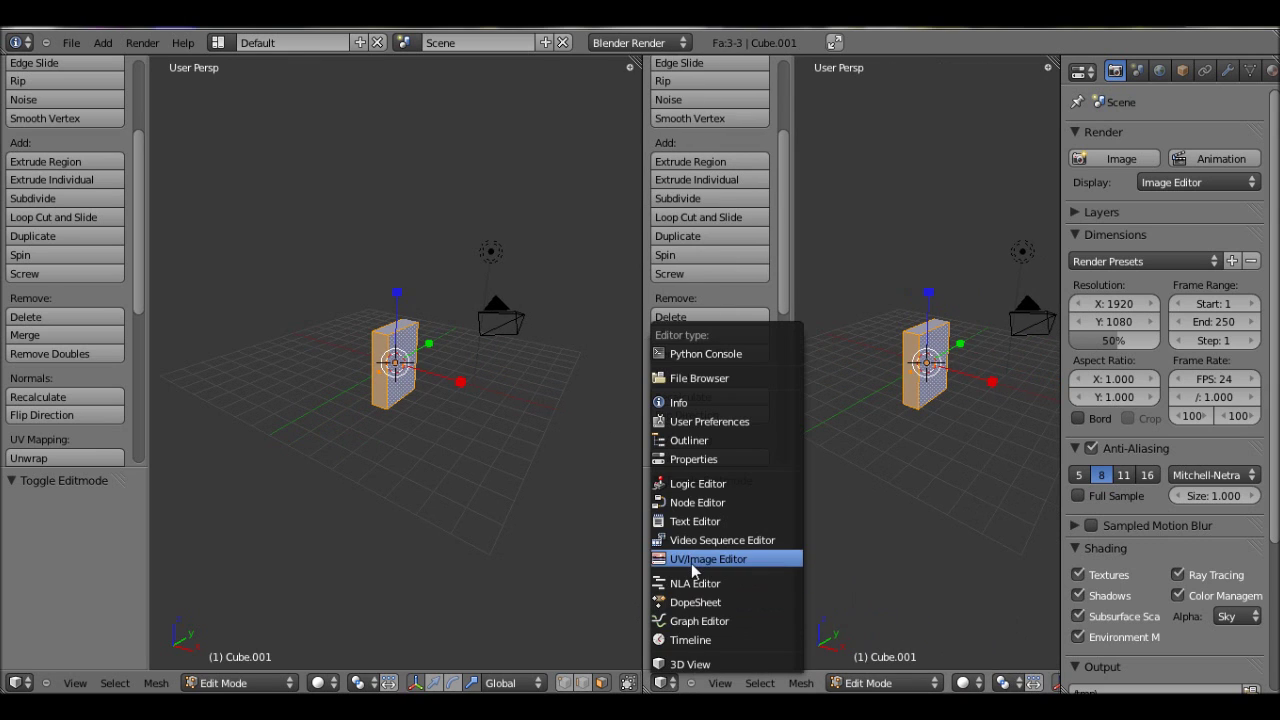
left_click(691, 560)
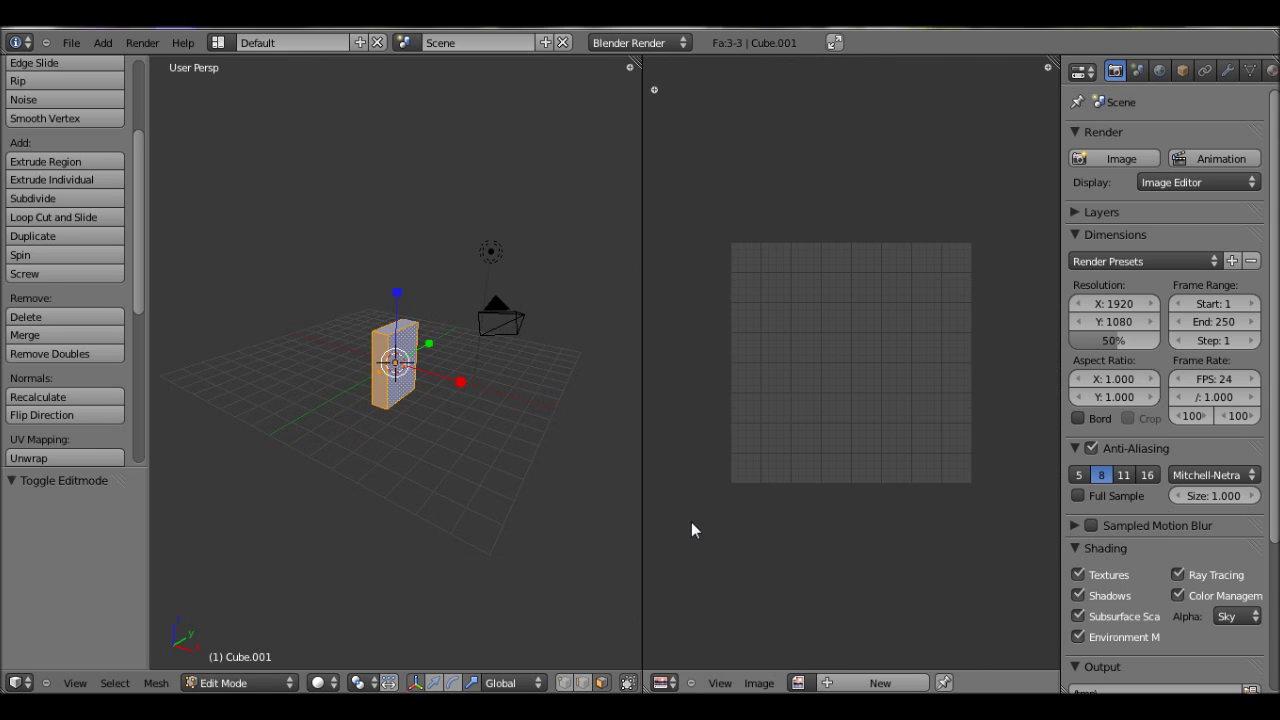
- Unwrap the faces and box-select the top edge of the UV strip
left_click(74, 450)
left_click(142, 448)
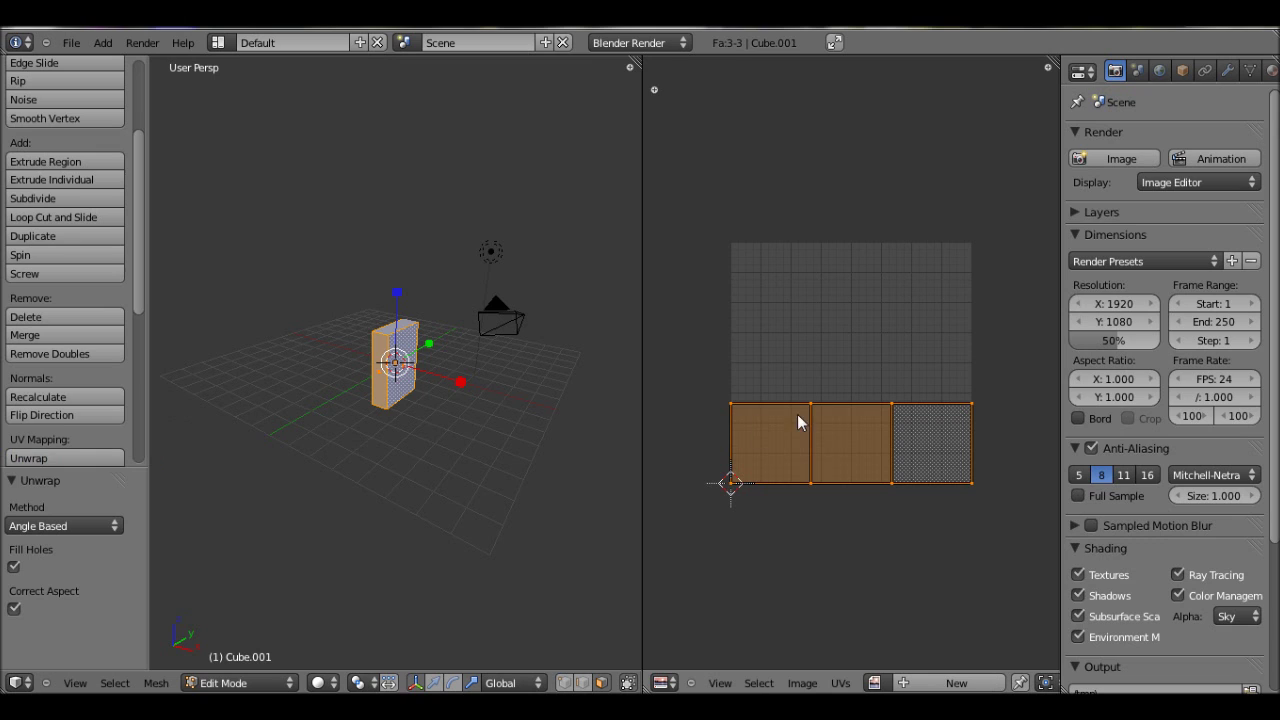
key("b")
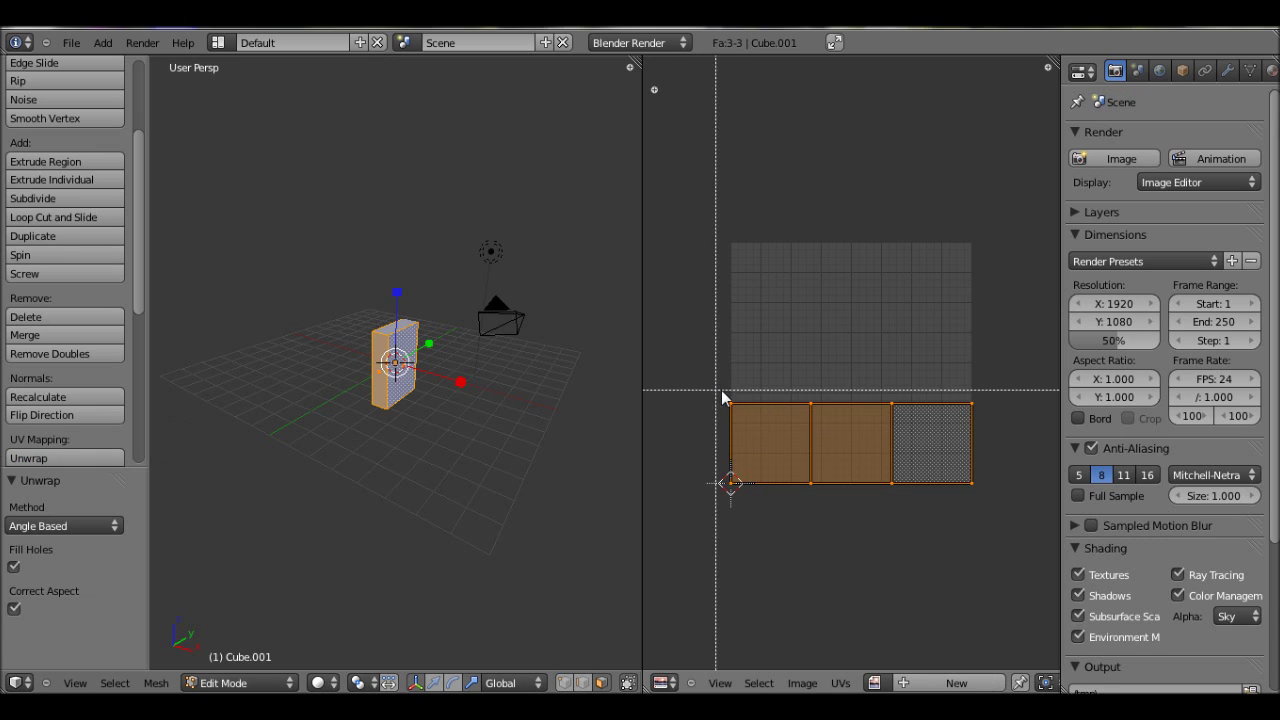
left_click_drag(717, 390, 983, 423)
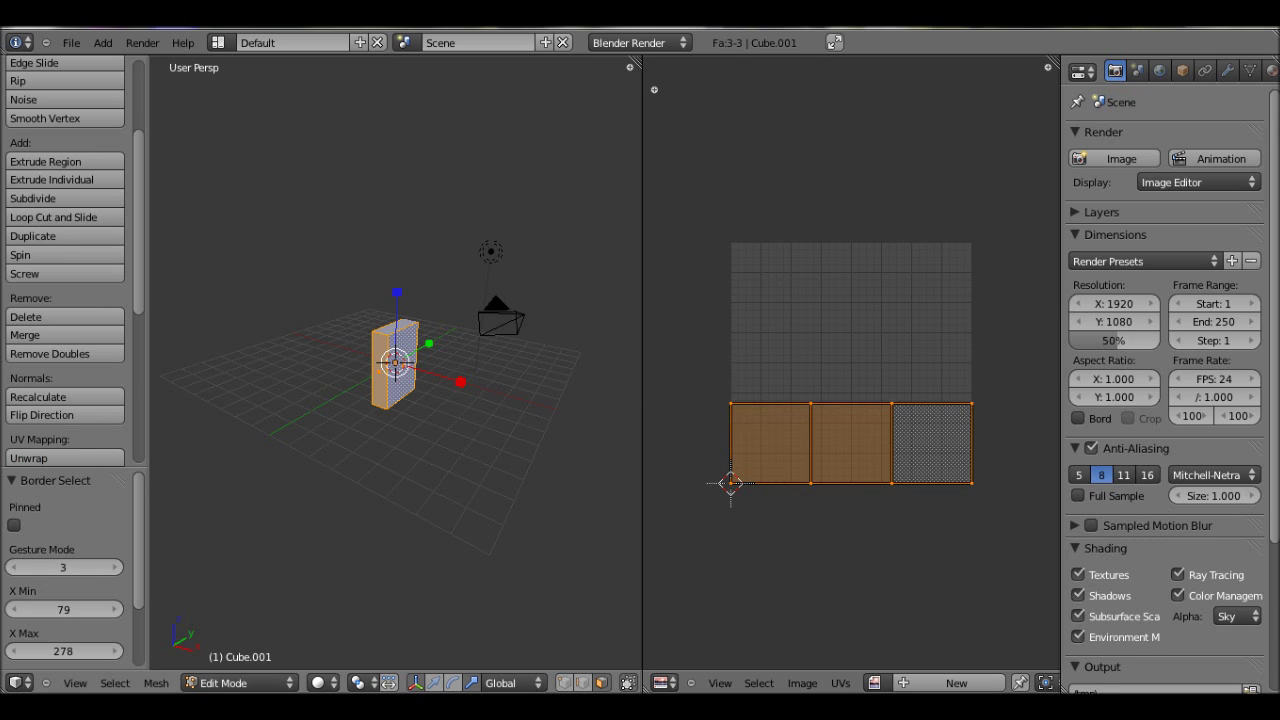
- Open hp.jpg from the Textures folder in the UV/Image Editor and zoom out
left_click(802, 683)
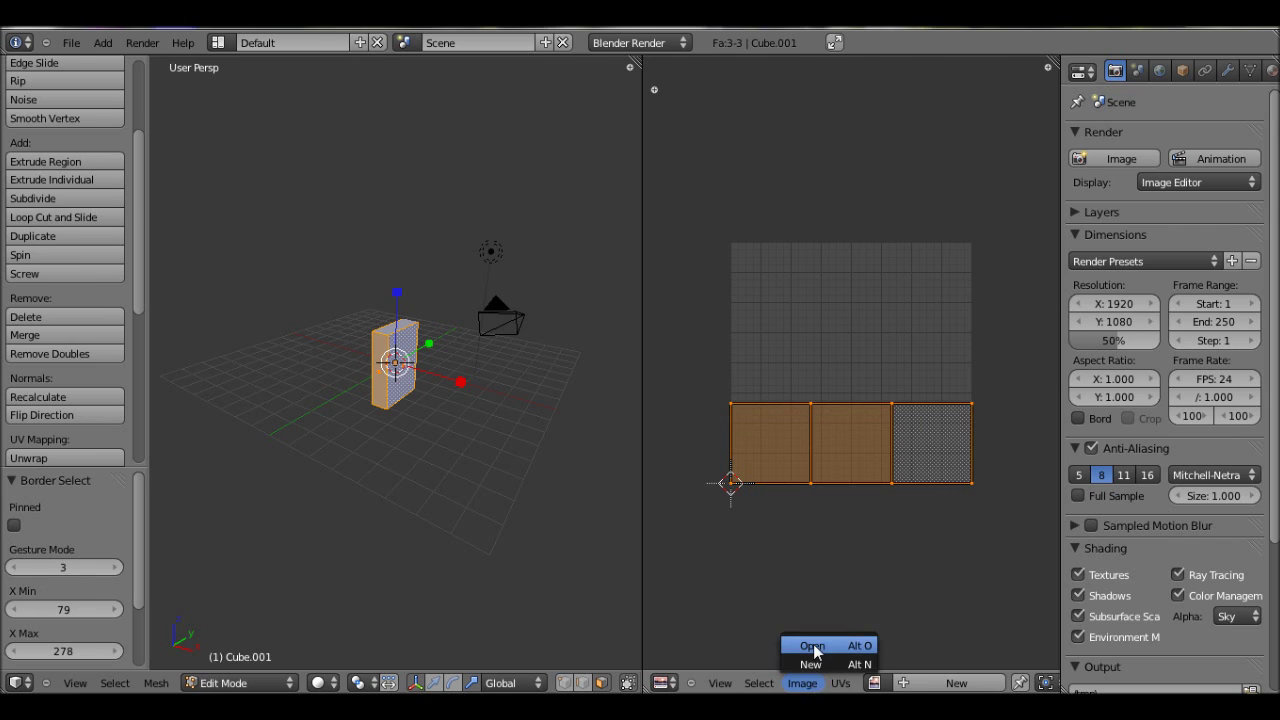
left_click(812, 646)
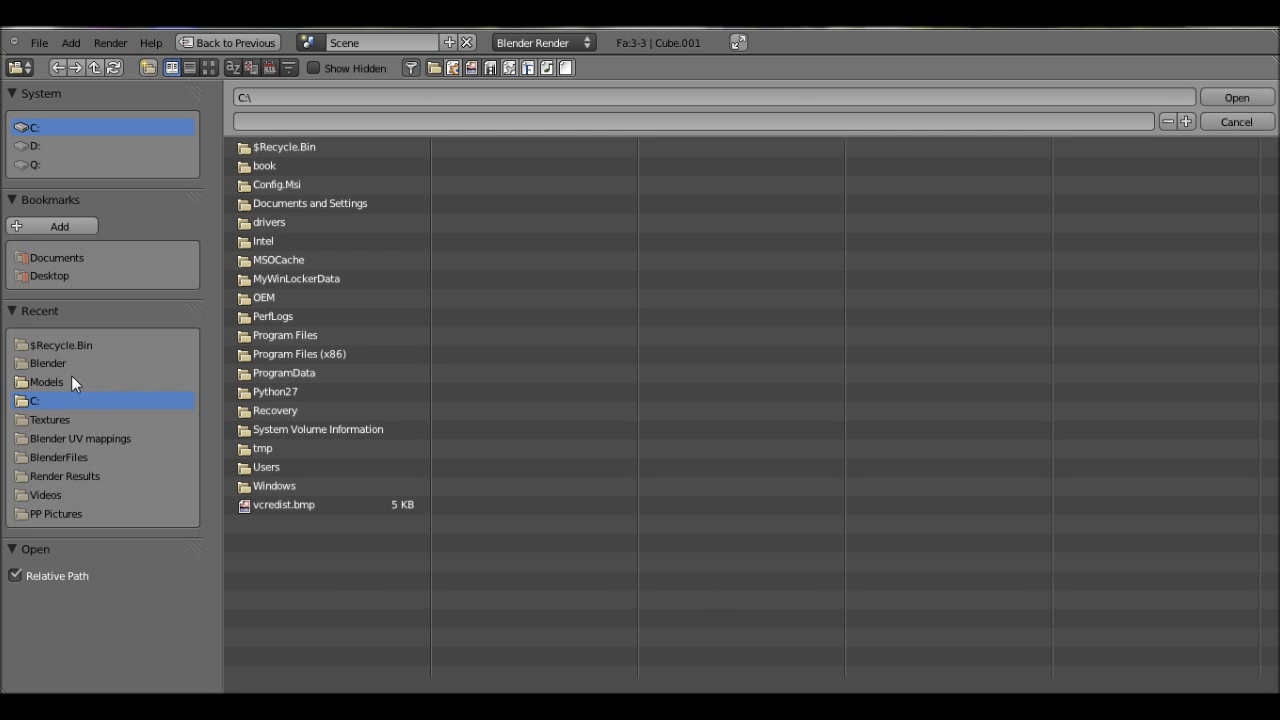
left_click(87, 421)
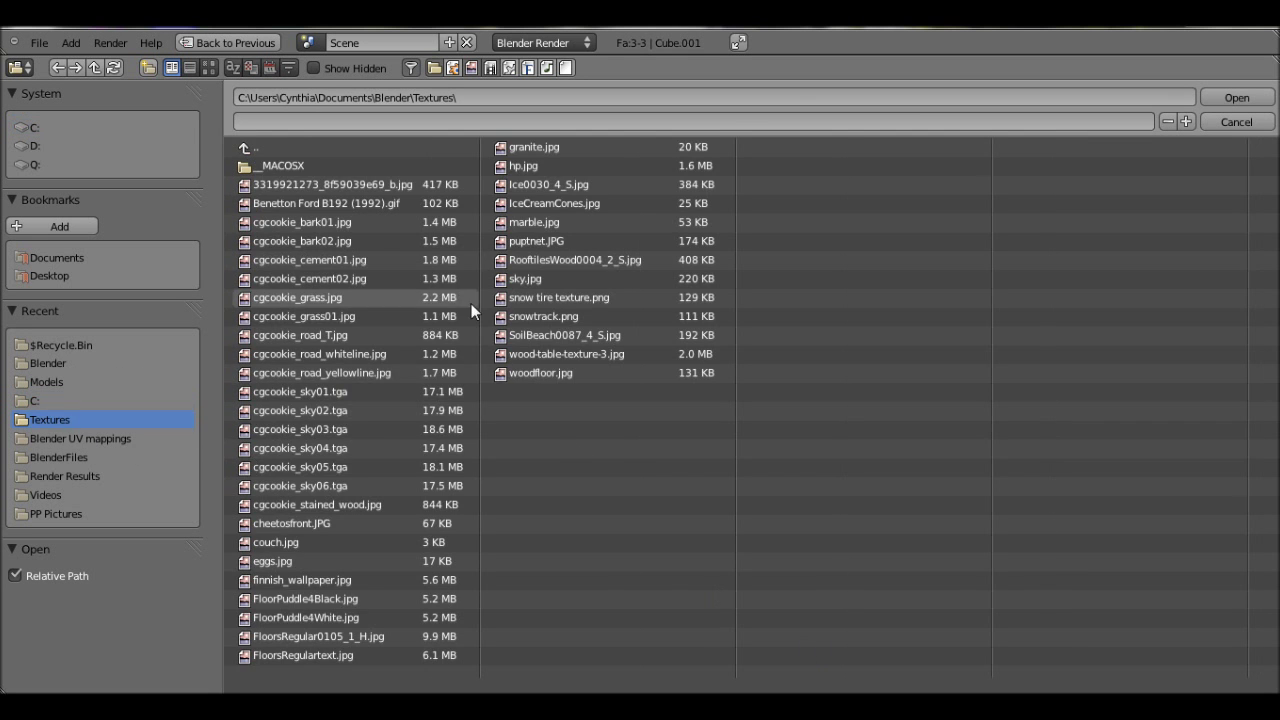
left_click(542, 163)
left_click(542, 161)
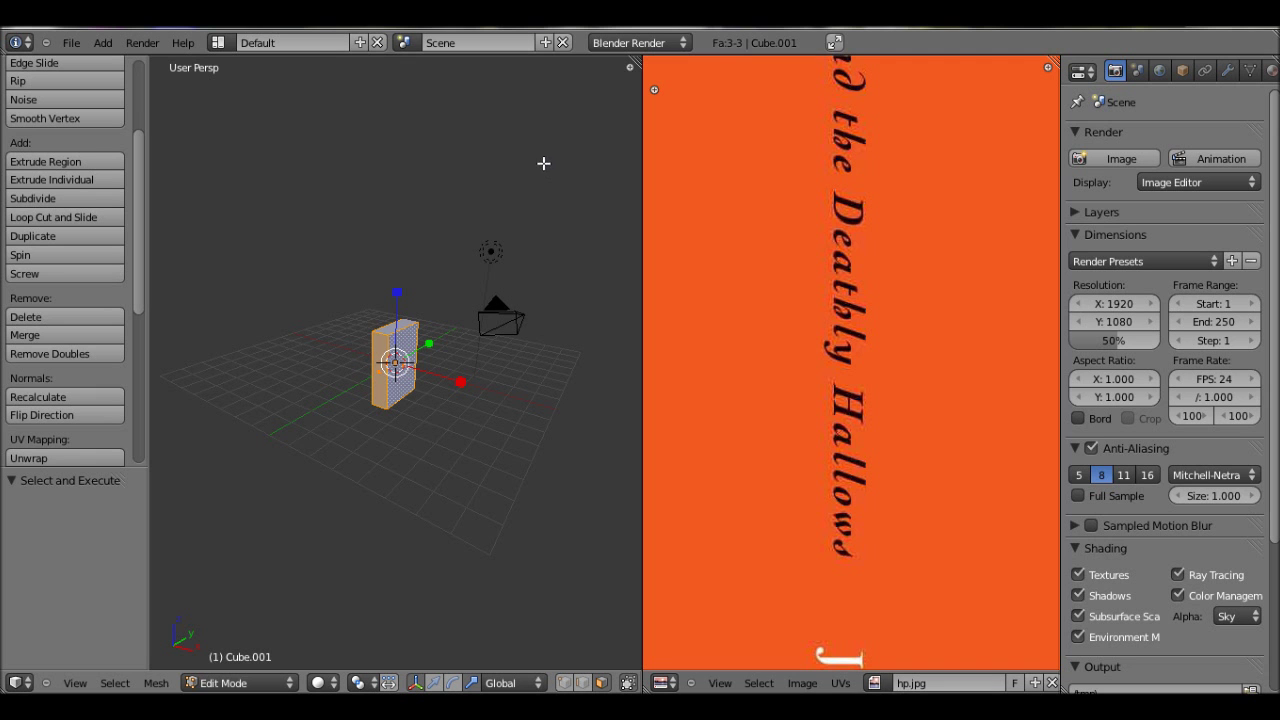
scroll(970, 288, "down", 4)
scroll(970, 290, "down", 2)
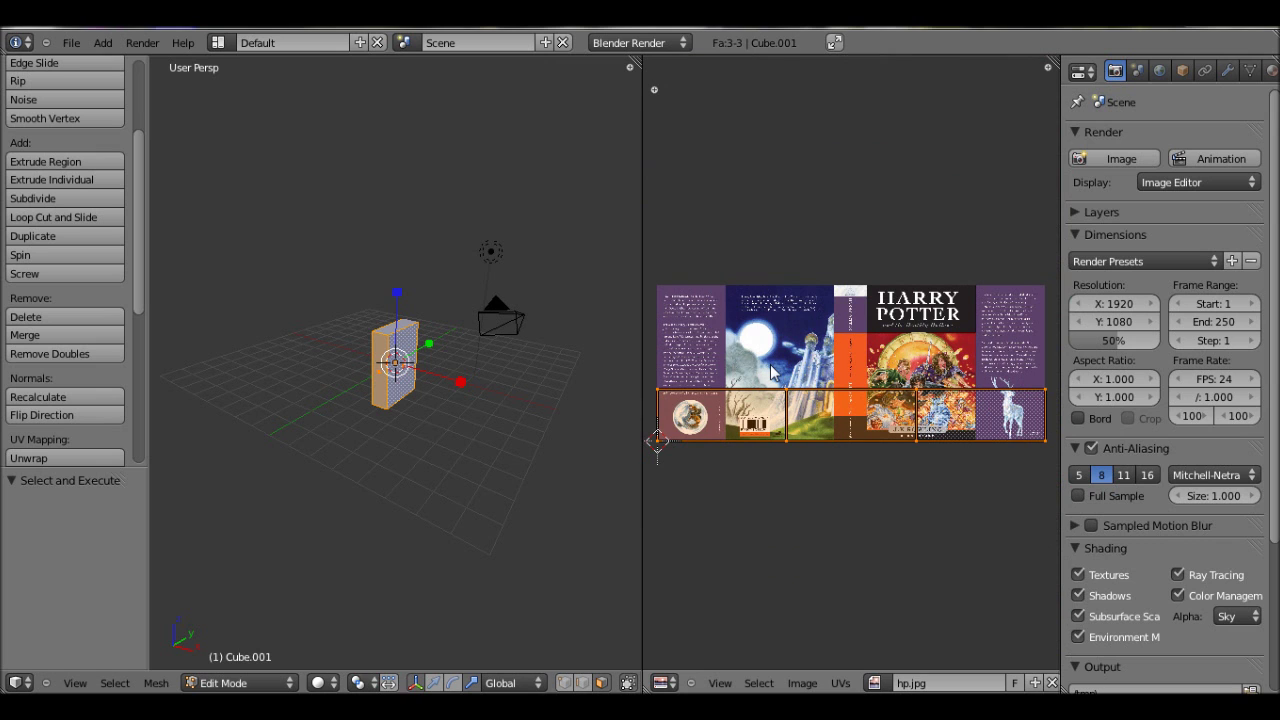
- Maximize the UV editor and box-select the middle row of UV points
key("ctrl+Up")
scroll(770, 372, "up", 3)
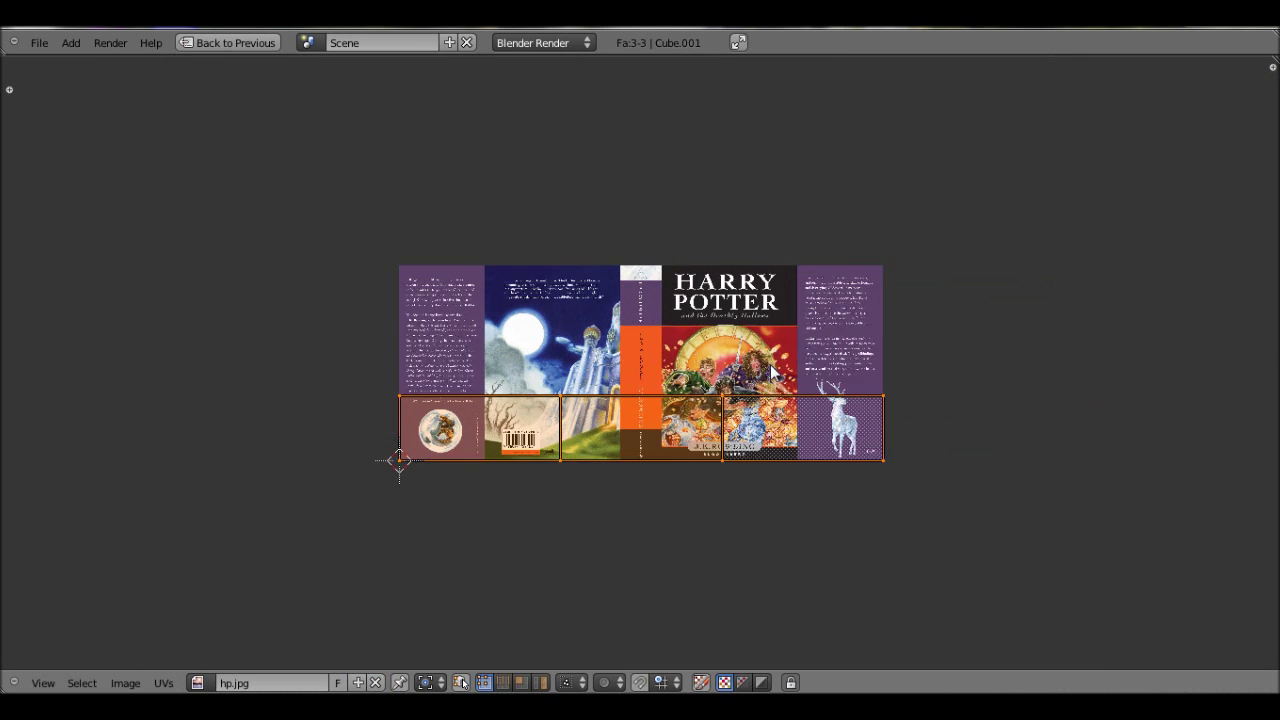
scroll(773, 372, "up", 1)
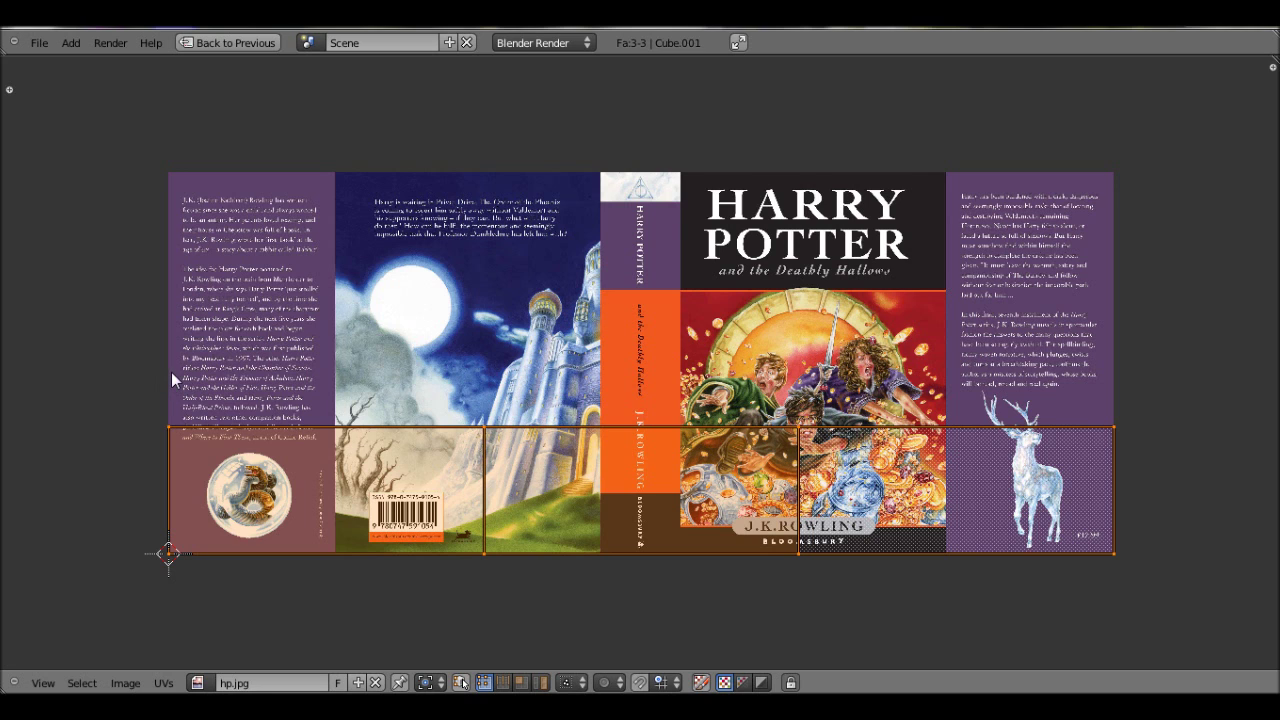
key("a")
key("b")
left_click_drag(123, 386, 1122, 449)
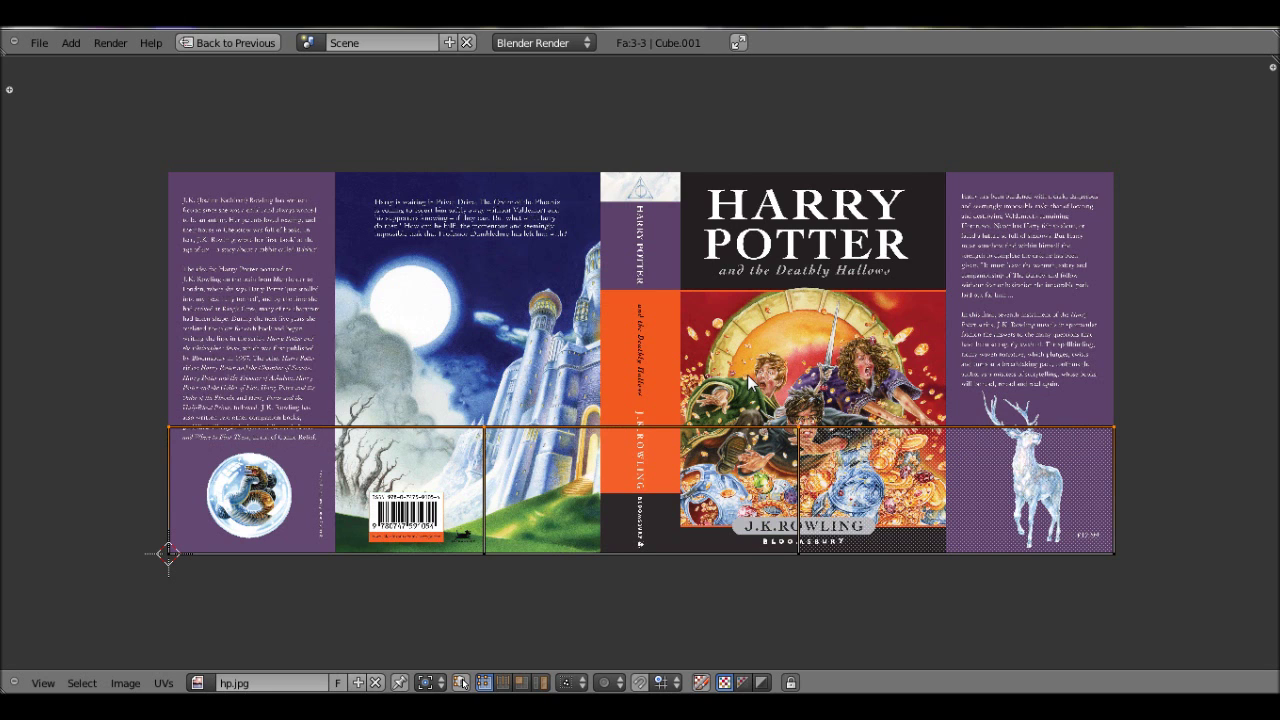
- Move the UV row vertically to span the cover, then grab the top-right corner along X
key("g")
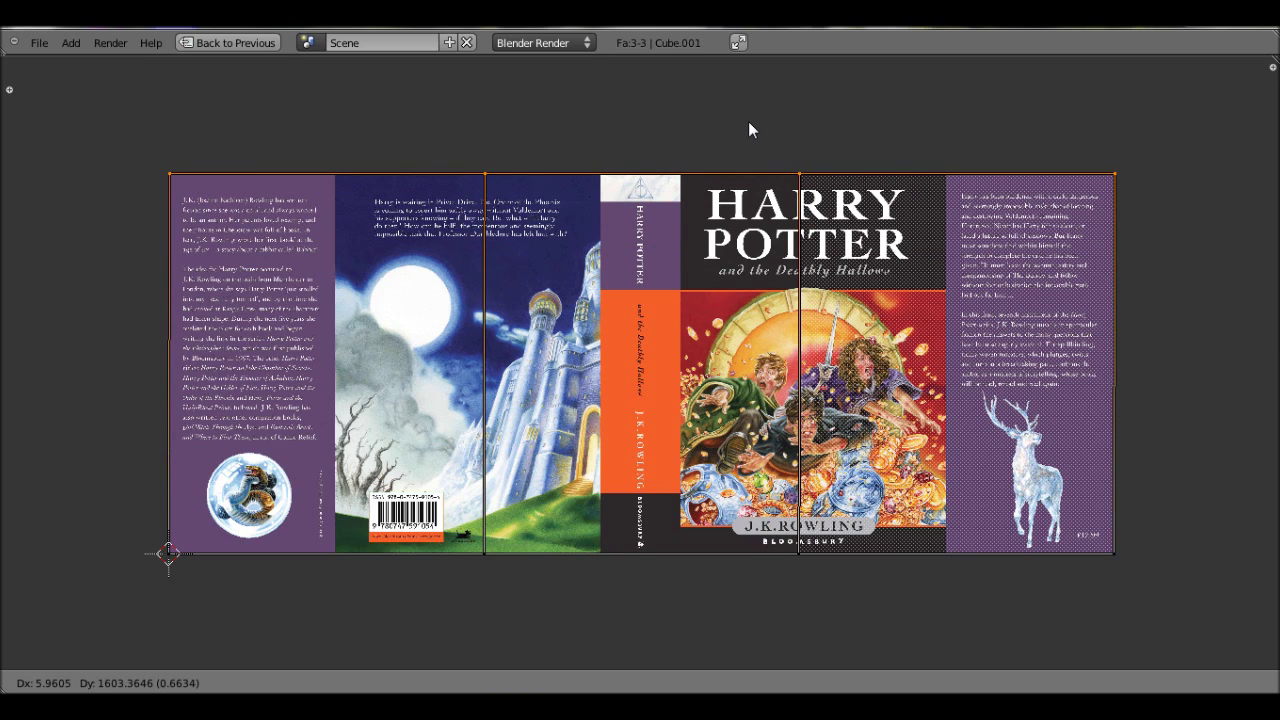
key("y")
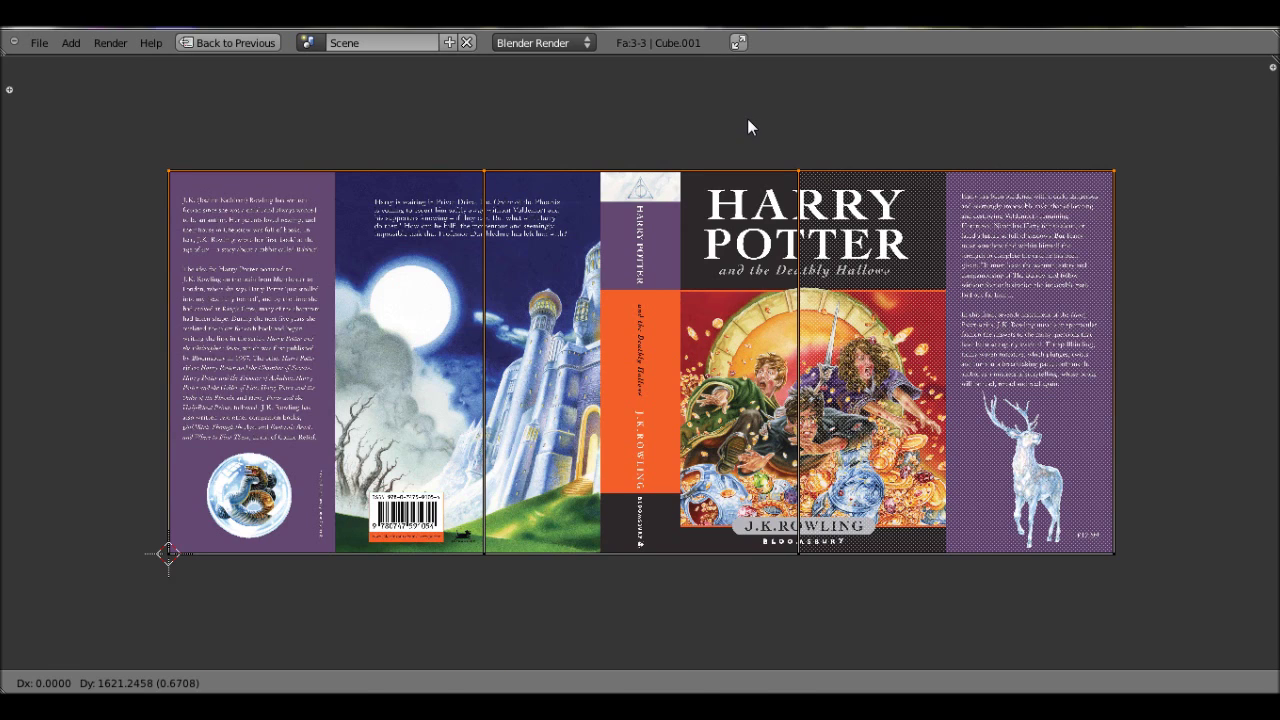
left_click(748, 120)
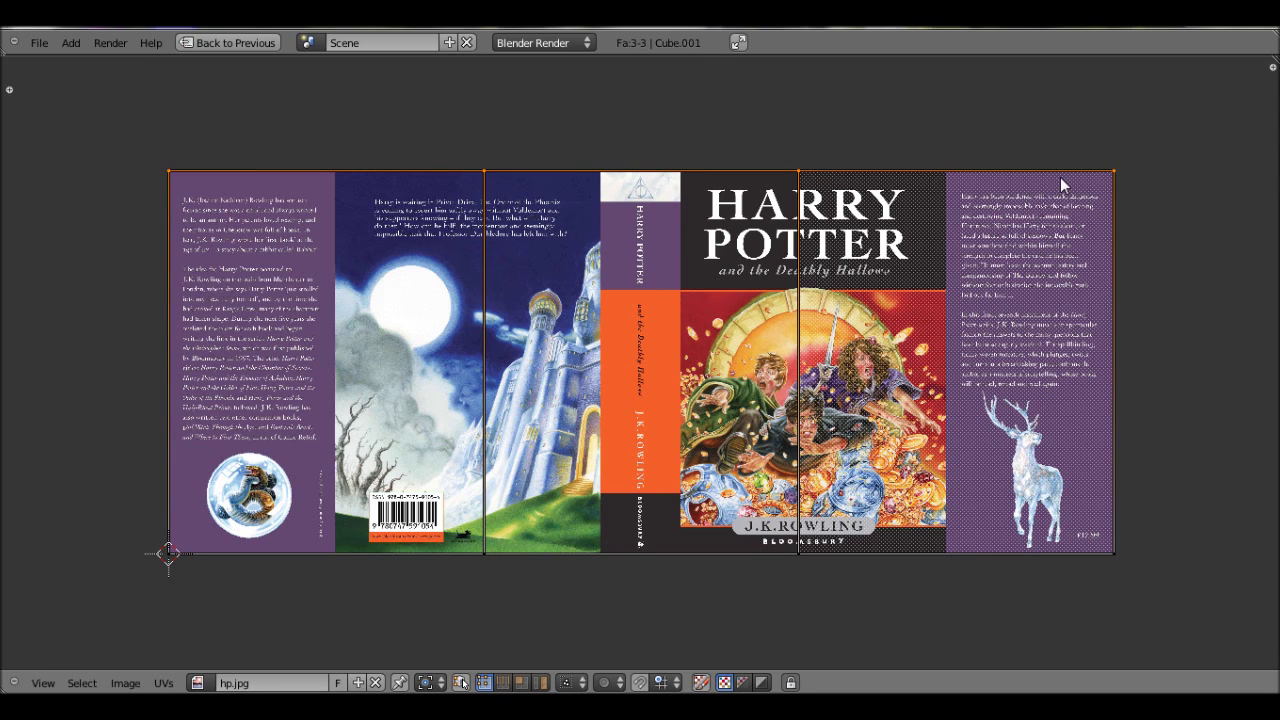
right_click(1108, 198)
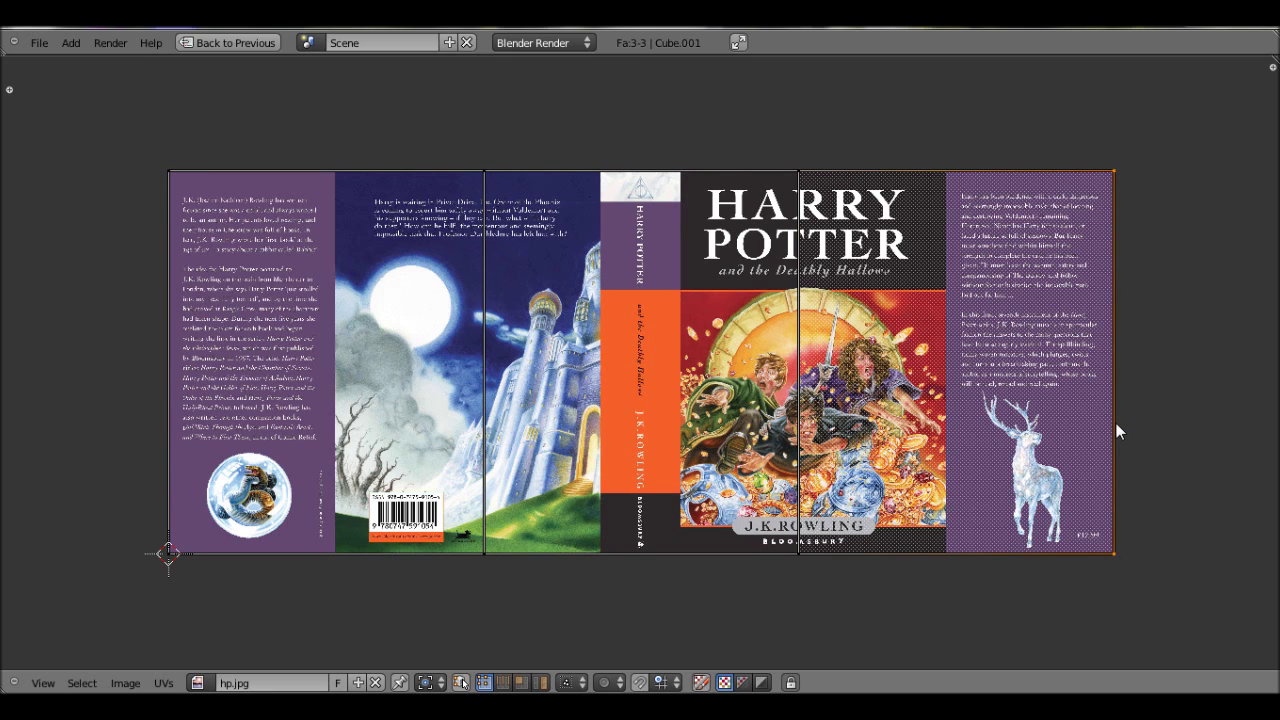
key("g")
key("x")
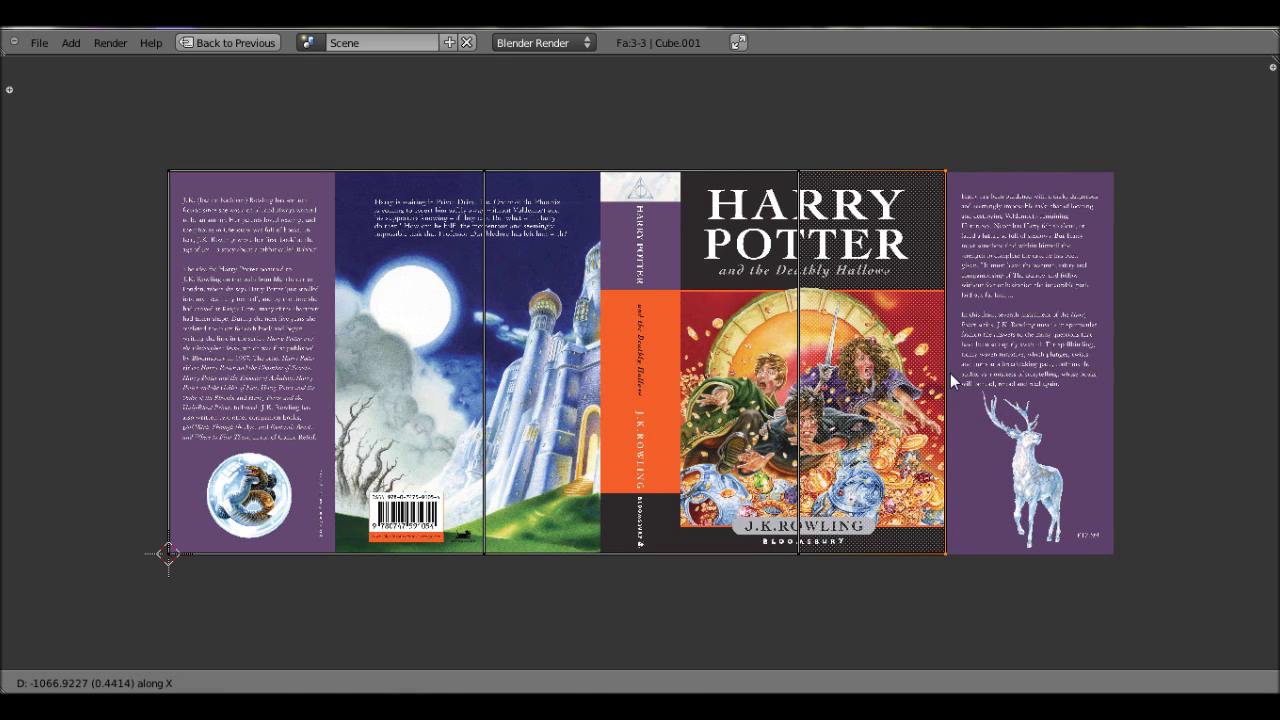
- Place the right UV edge on the front cover border and the middle edge at the spine
left_click(950, 366)
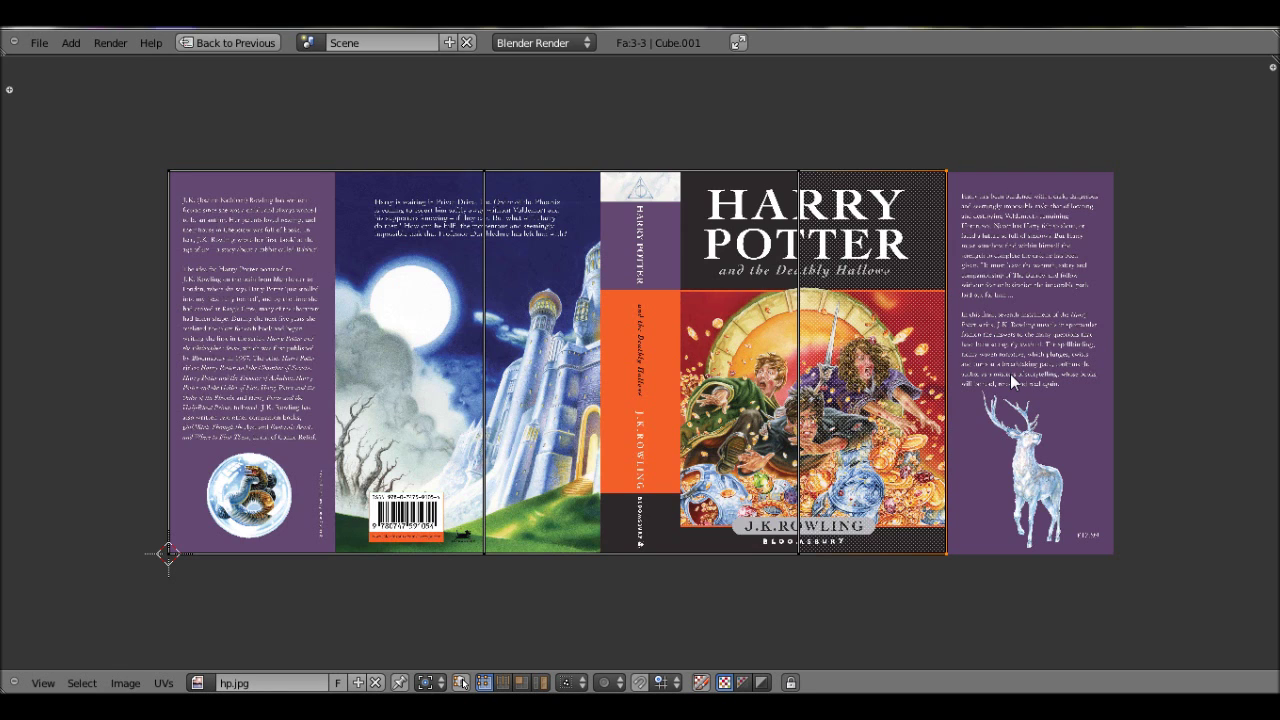
right_click(803, 178)
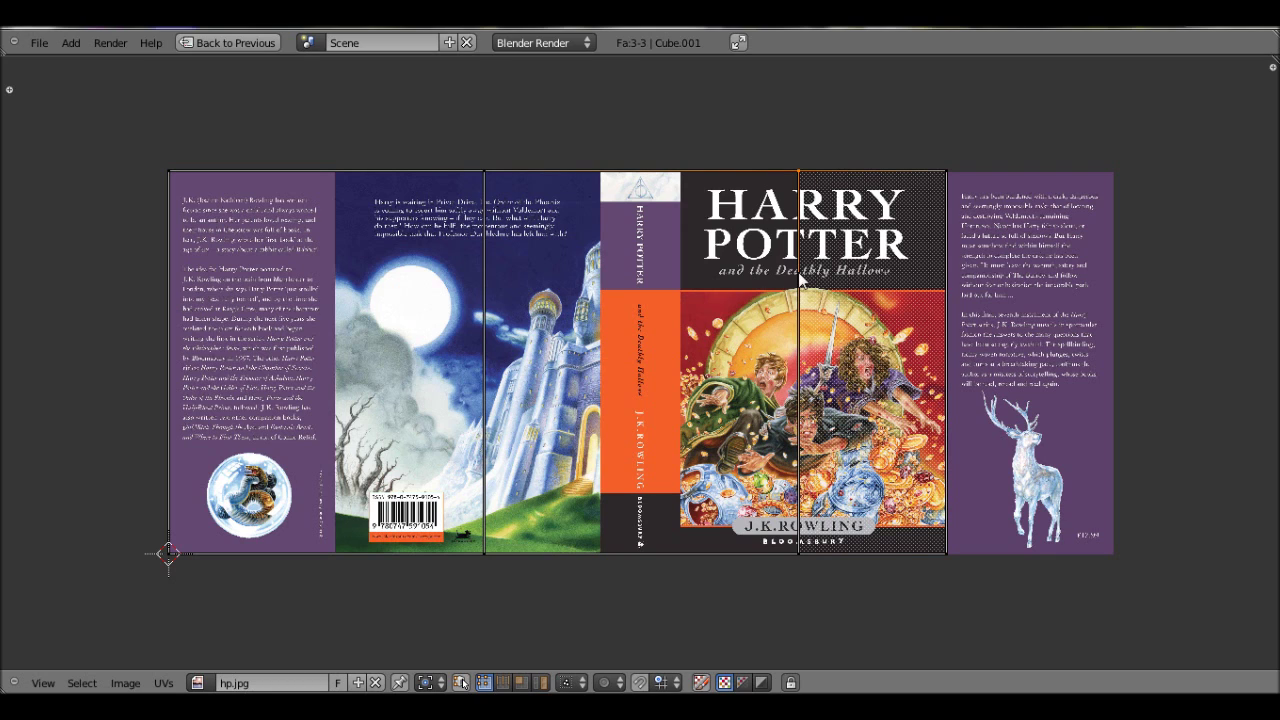
right_click(790, 538, "shift")
key("g")
key("x")
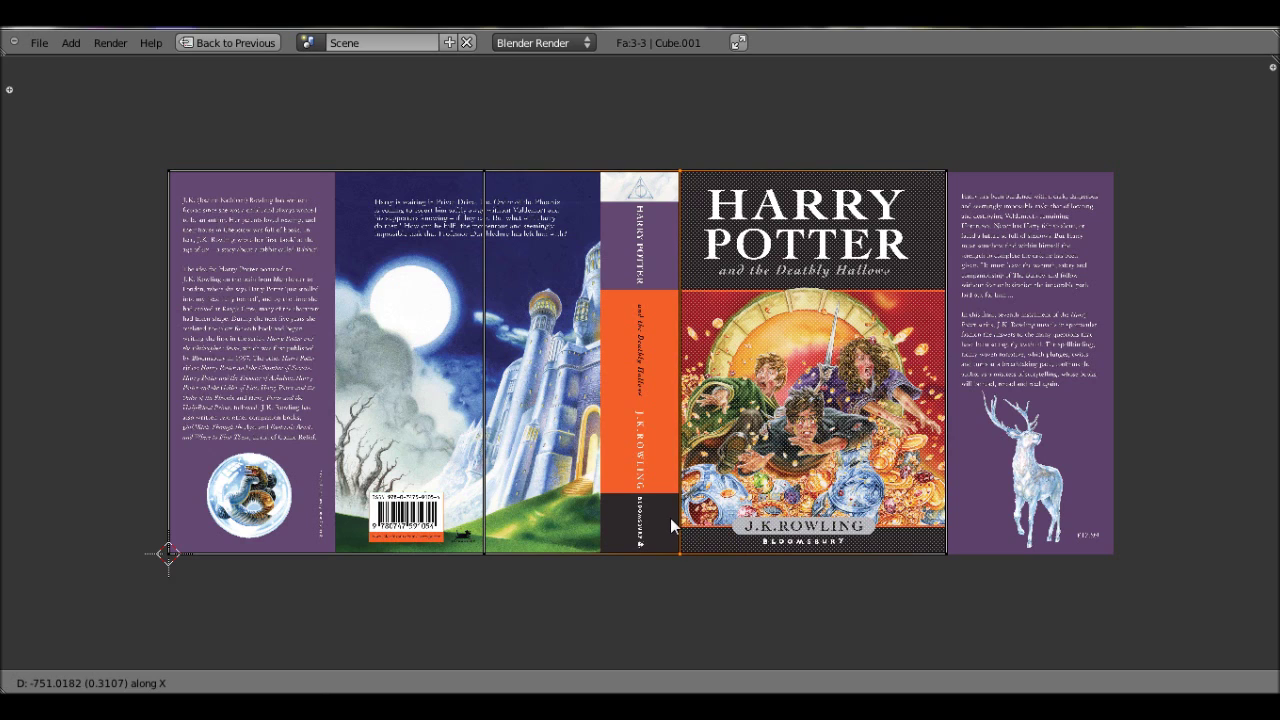
left_click(670, 518)
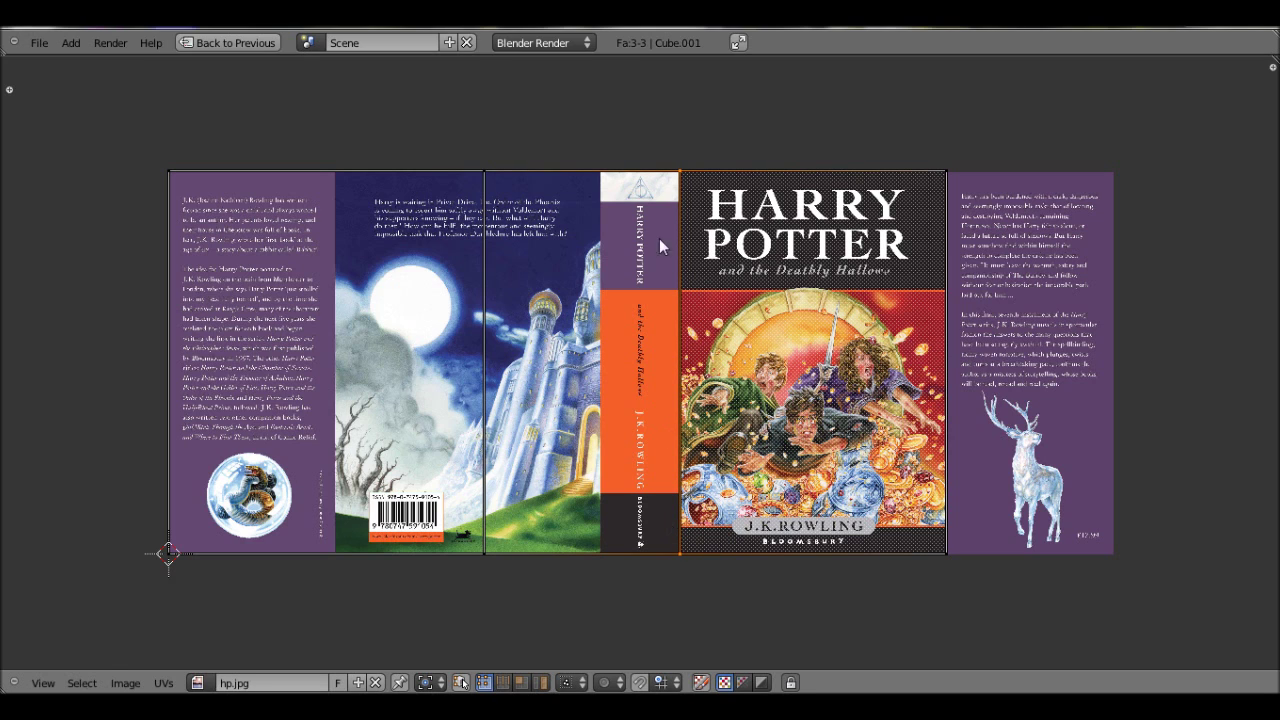
- Slide the next vertical UV edge right to the spine's left border
right_click(471, 206)
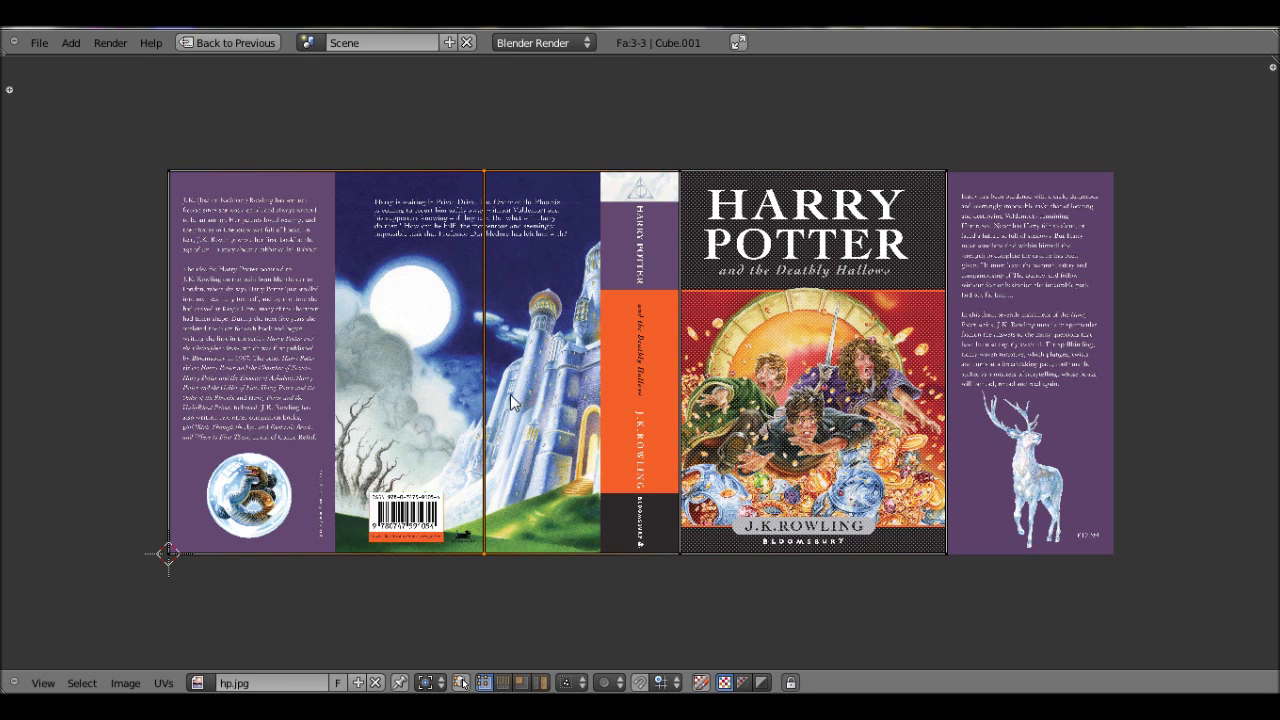
key("g")
key("x")
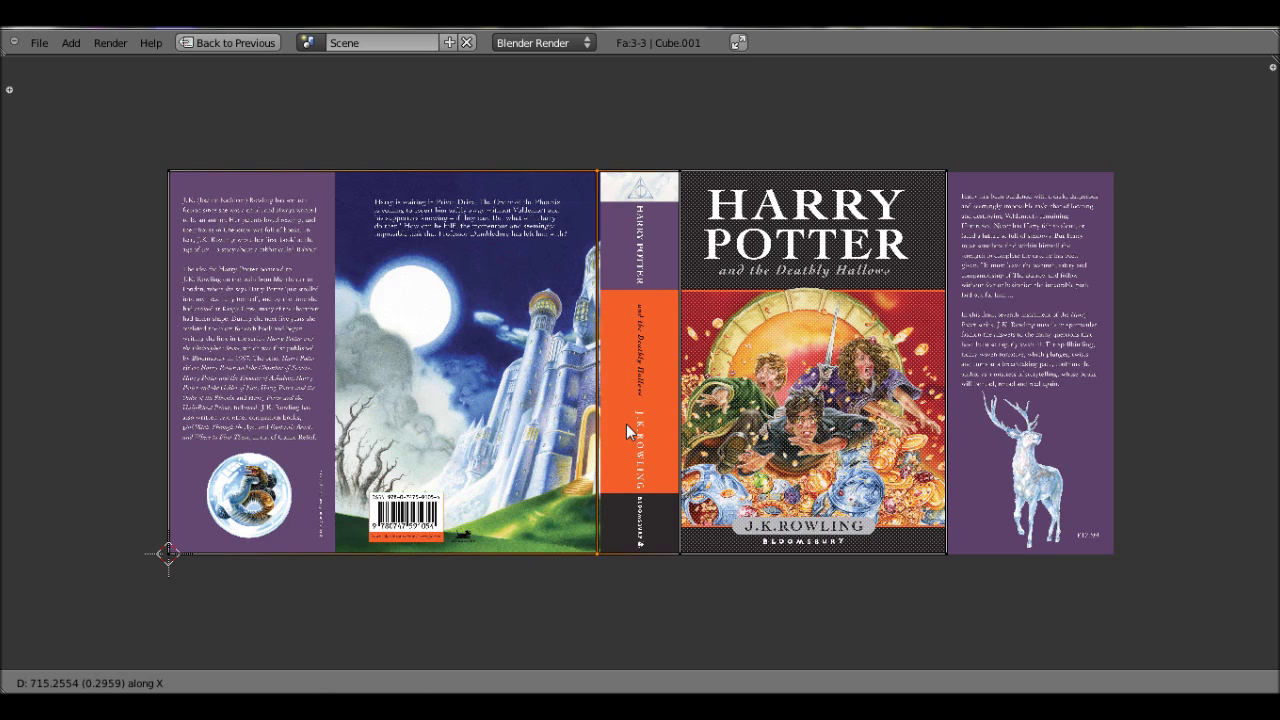
left_click(626, 424)
- Slide the left UV edge onto the back cover's border
right_click(175, 182)
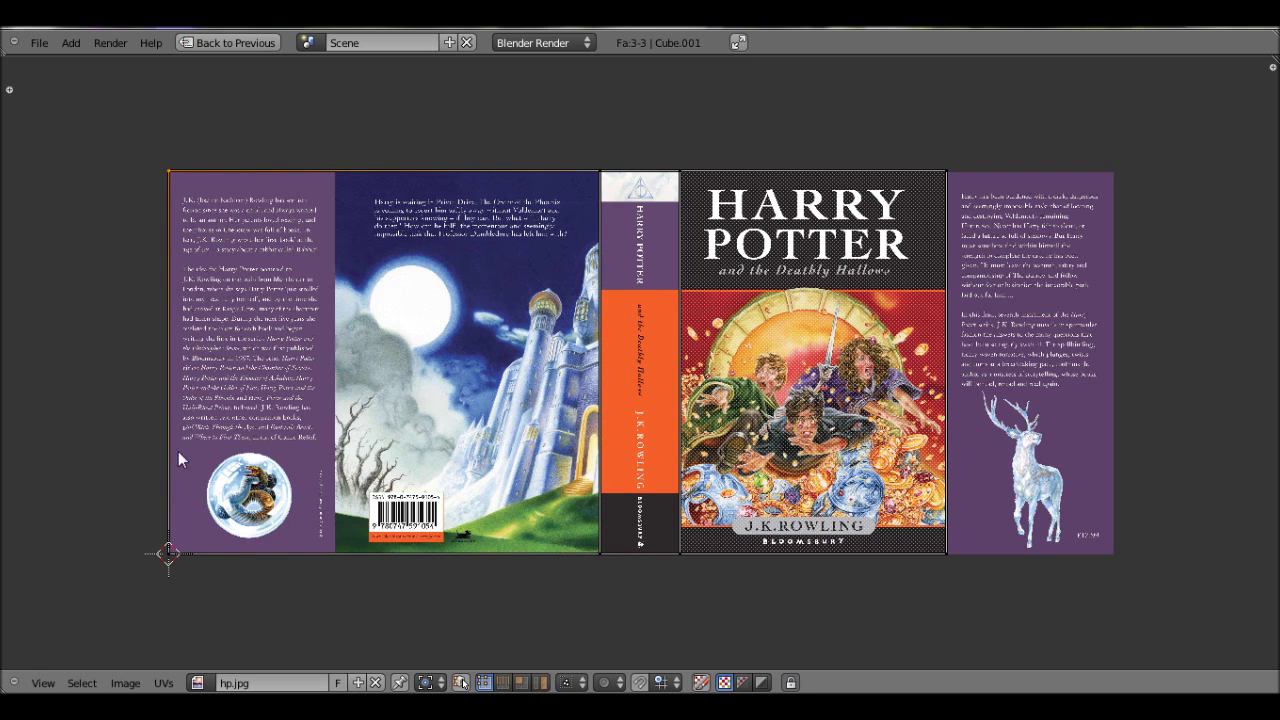
right_click(185, 521, "shift")
key("g")
key("x")
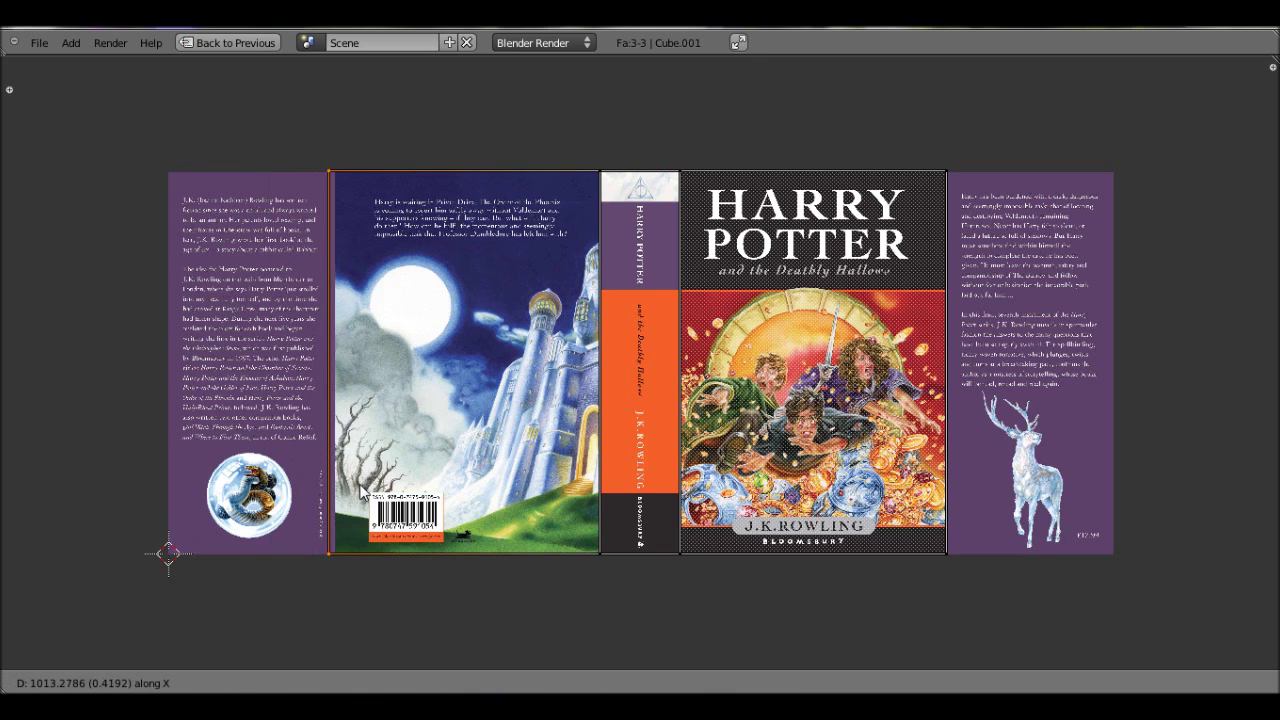
left_click(363, 488)
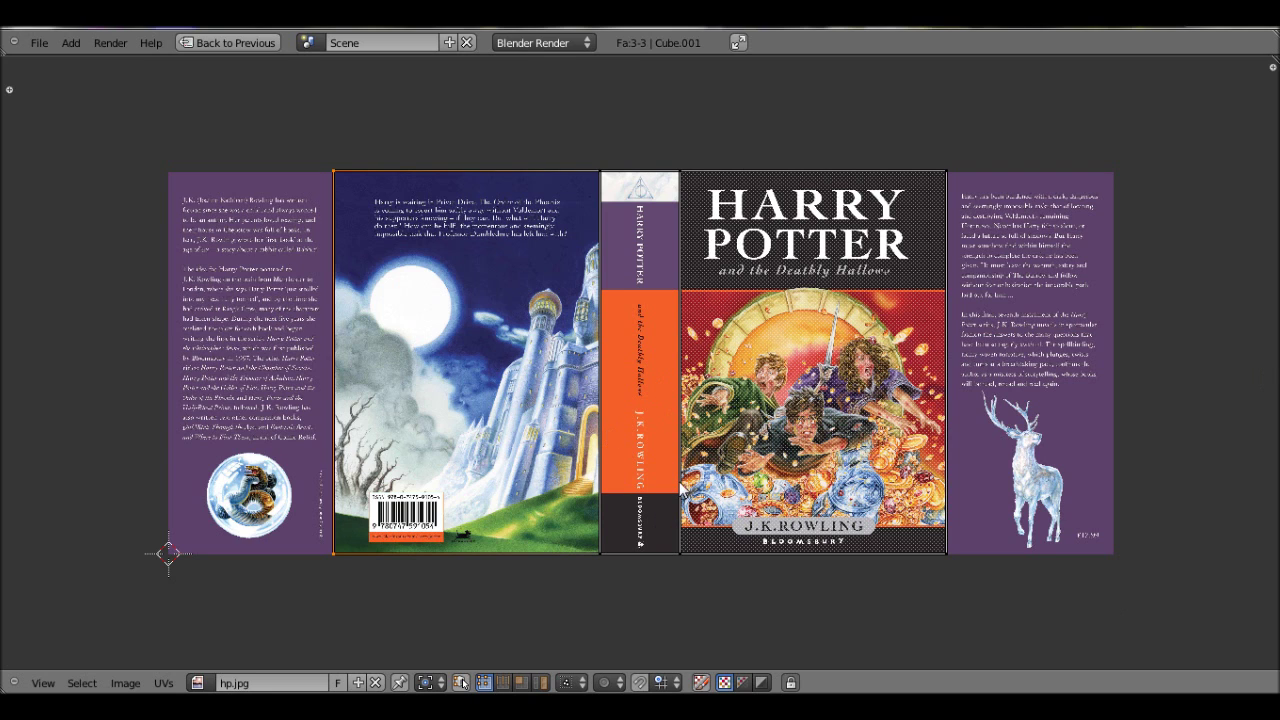
left_click(127, 684)
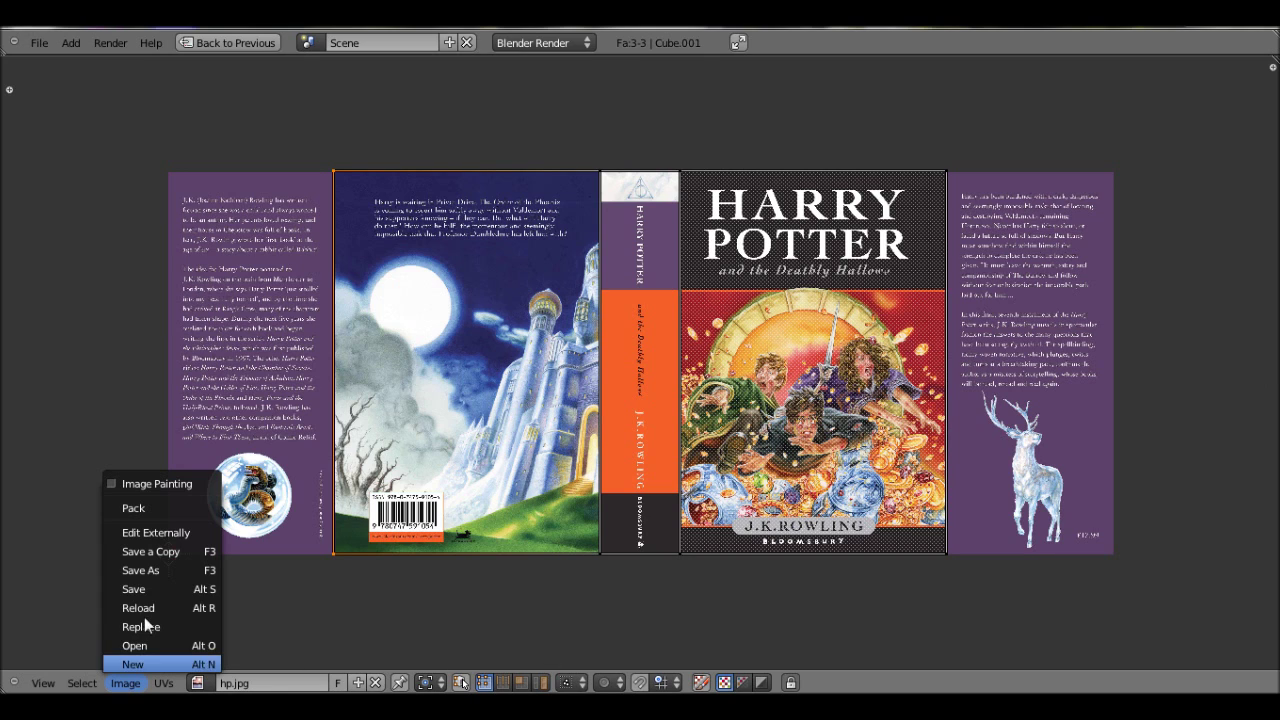
- Restore the split 3D/UV layout and test-render the untextured grey book with F12
left_click(176, 546)
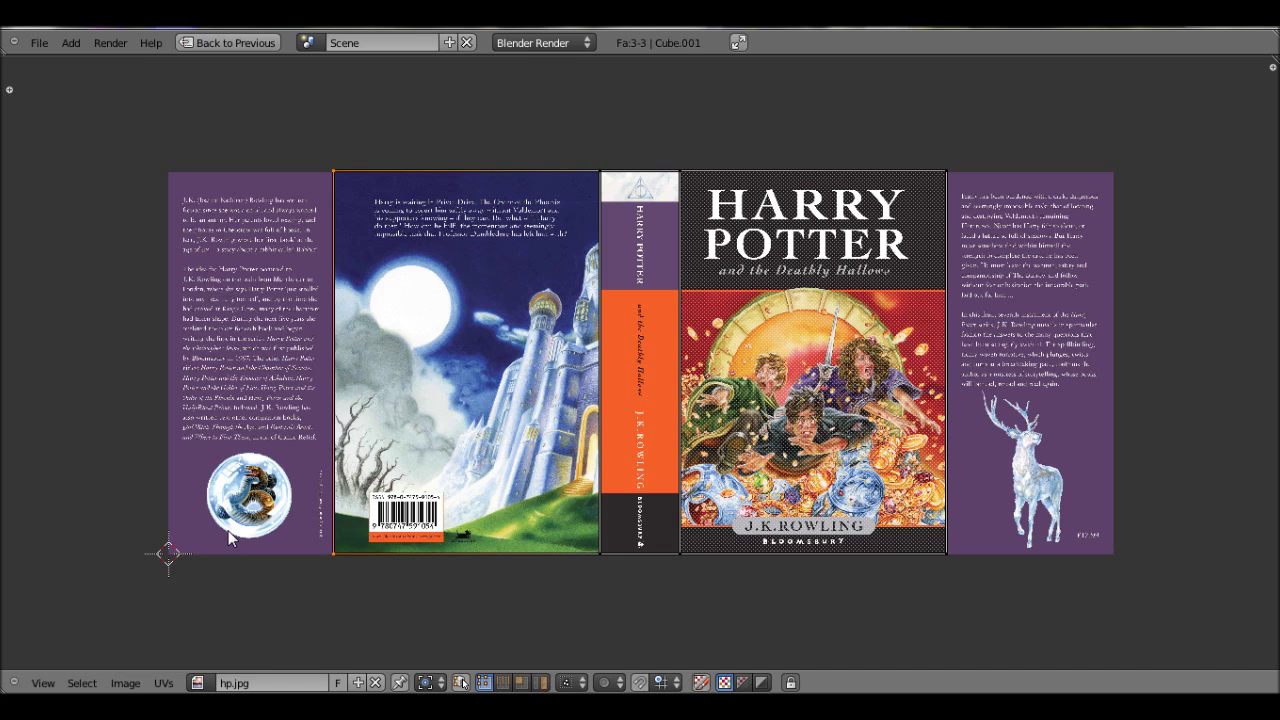
key("ctrl+Up")
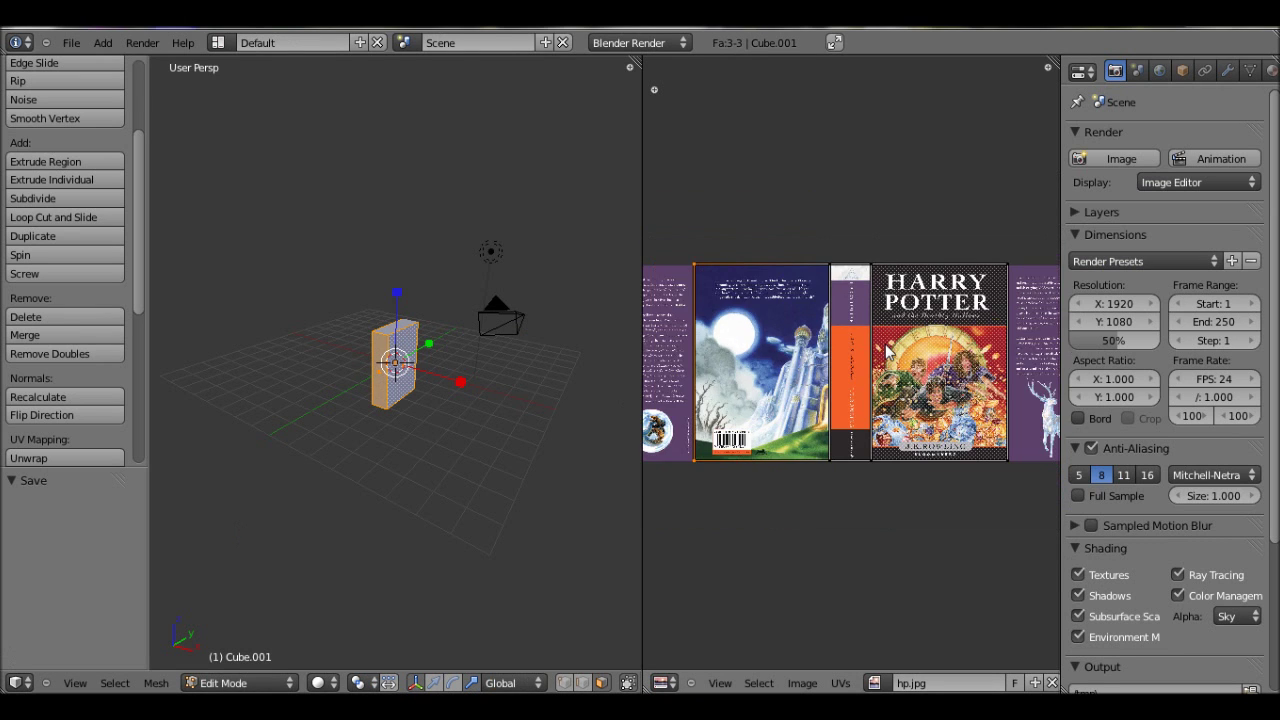
scroll(886, 352, "down", 1)
scroll(700, 430, "up", 3)
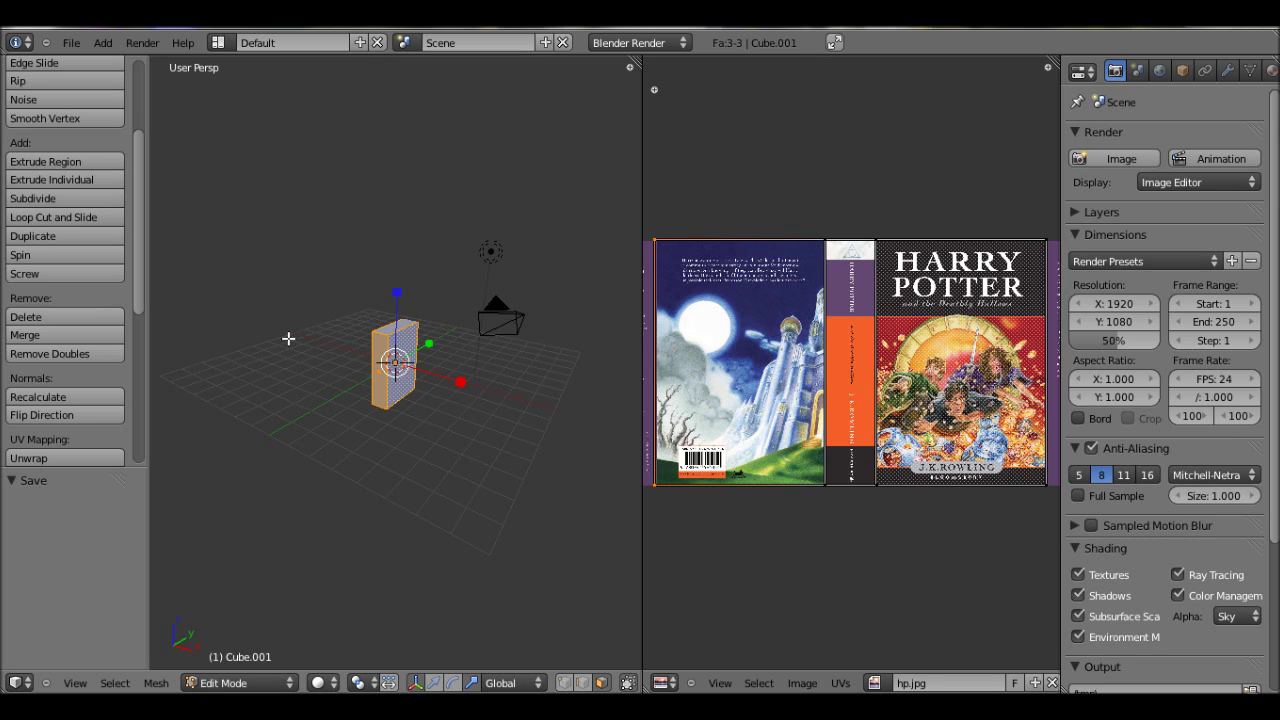
key("F12")
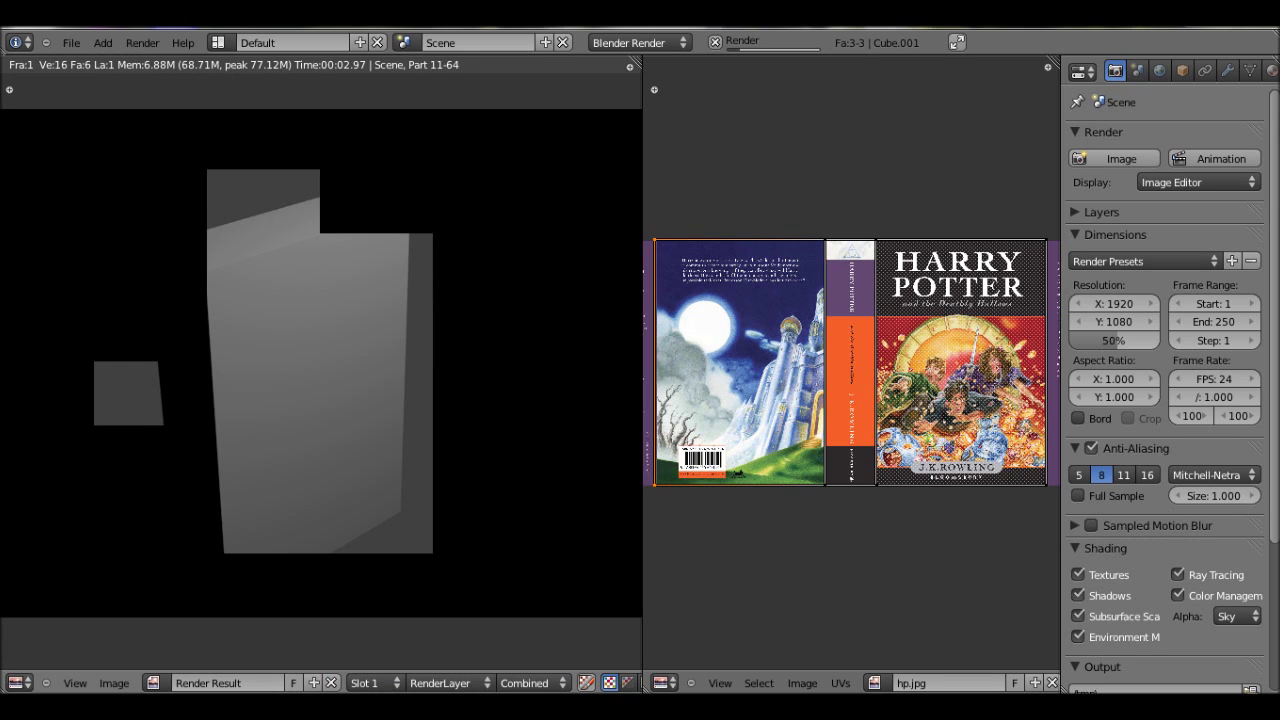
key("Escape")
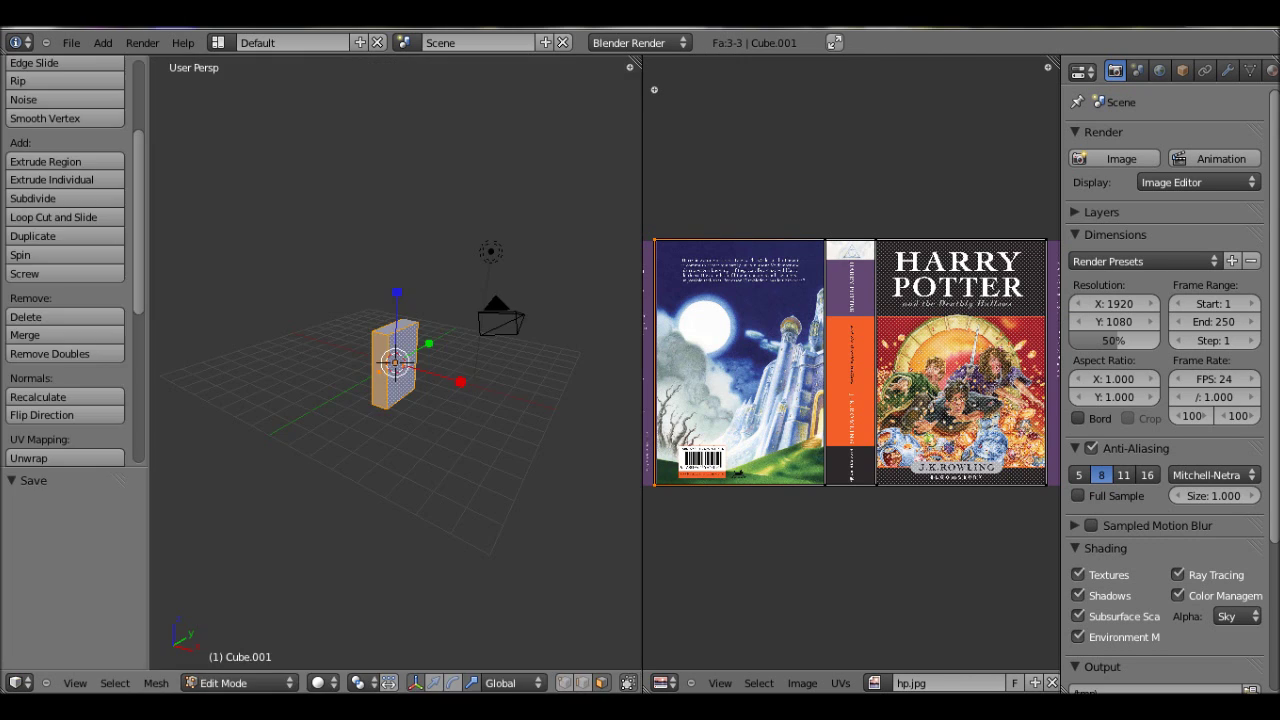
- Replace the material's Tex texture with a new Image or Movie texture
left_click(1271, 70)
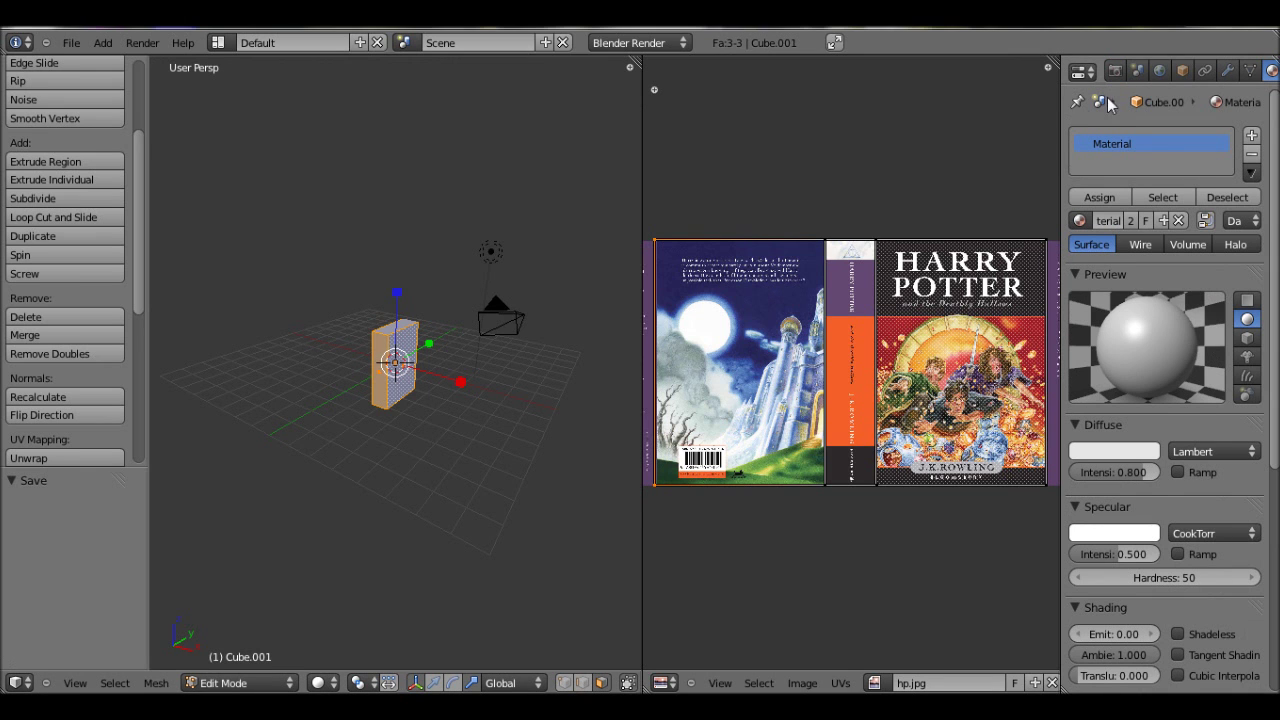
left_click_drag(1062, 121, 972, 121)
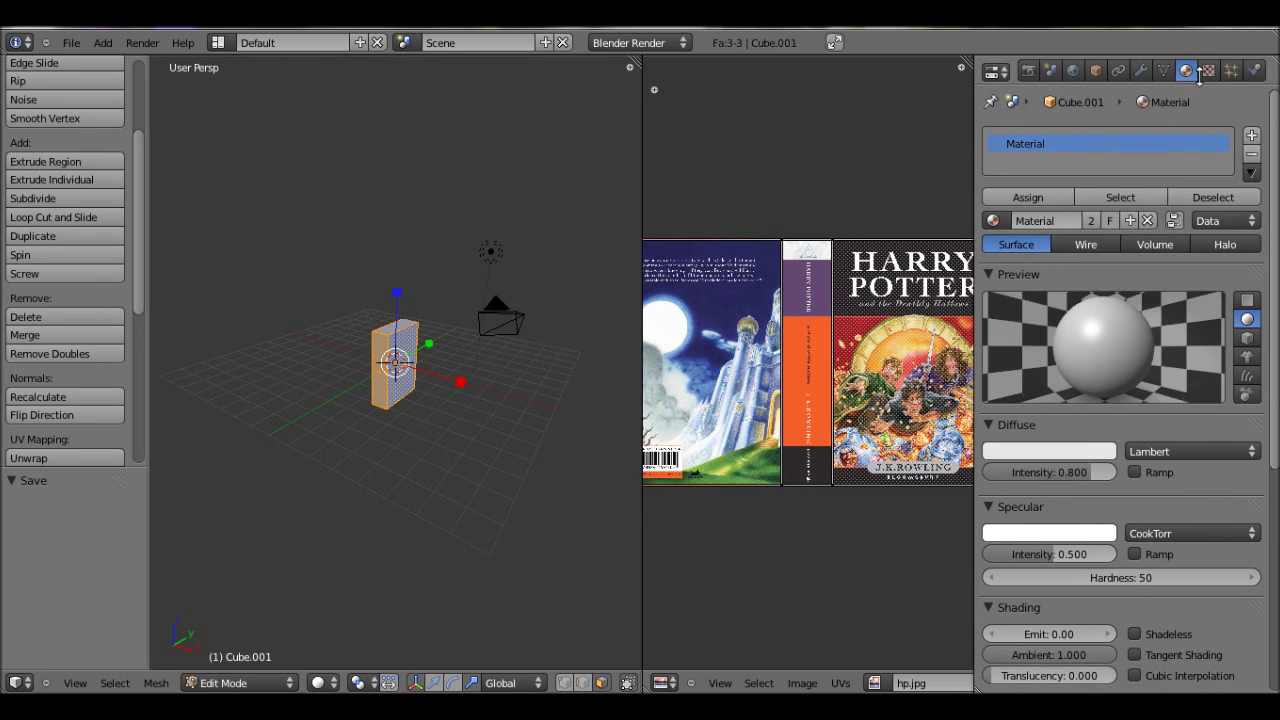
left_click(1207, 71)
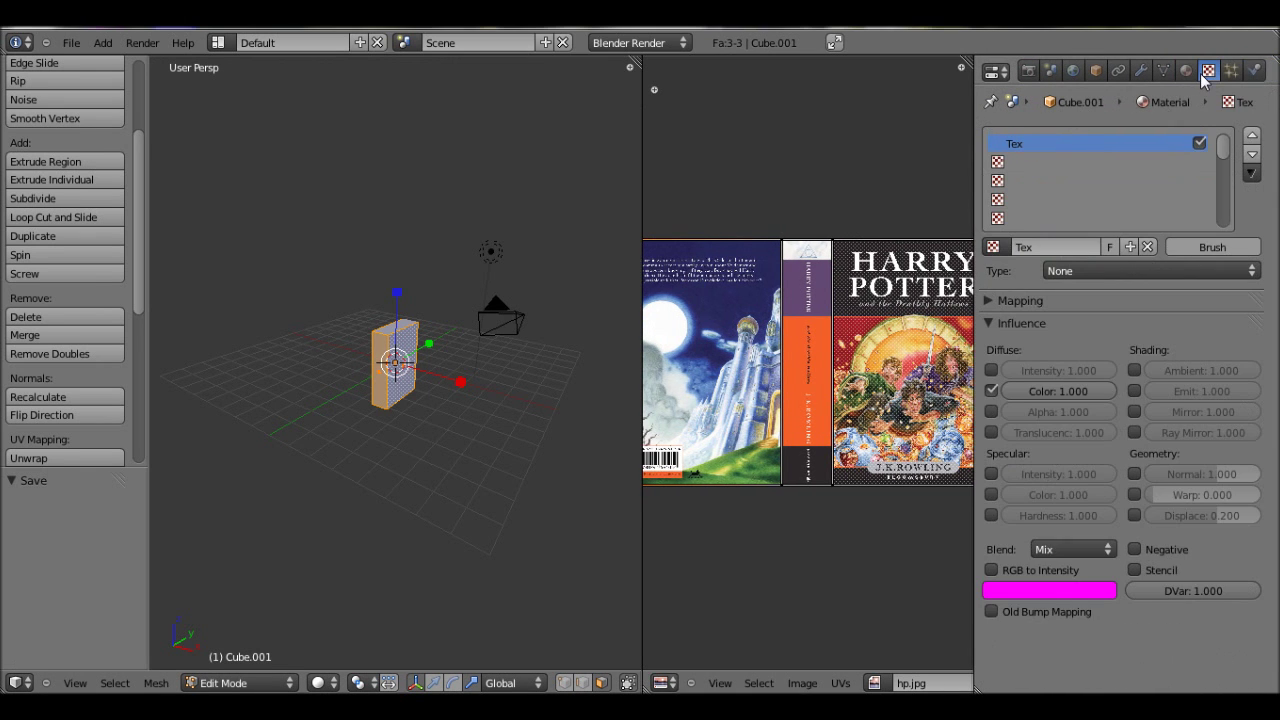
left_click(1147, 247)
left_click(1117, 250)
left_click(1053, 268)
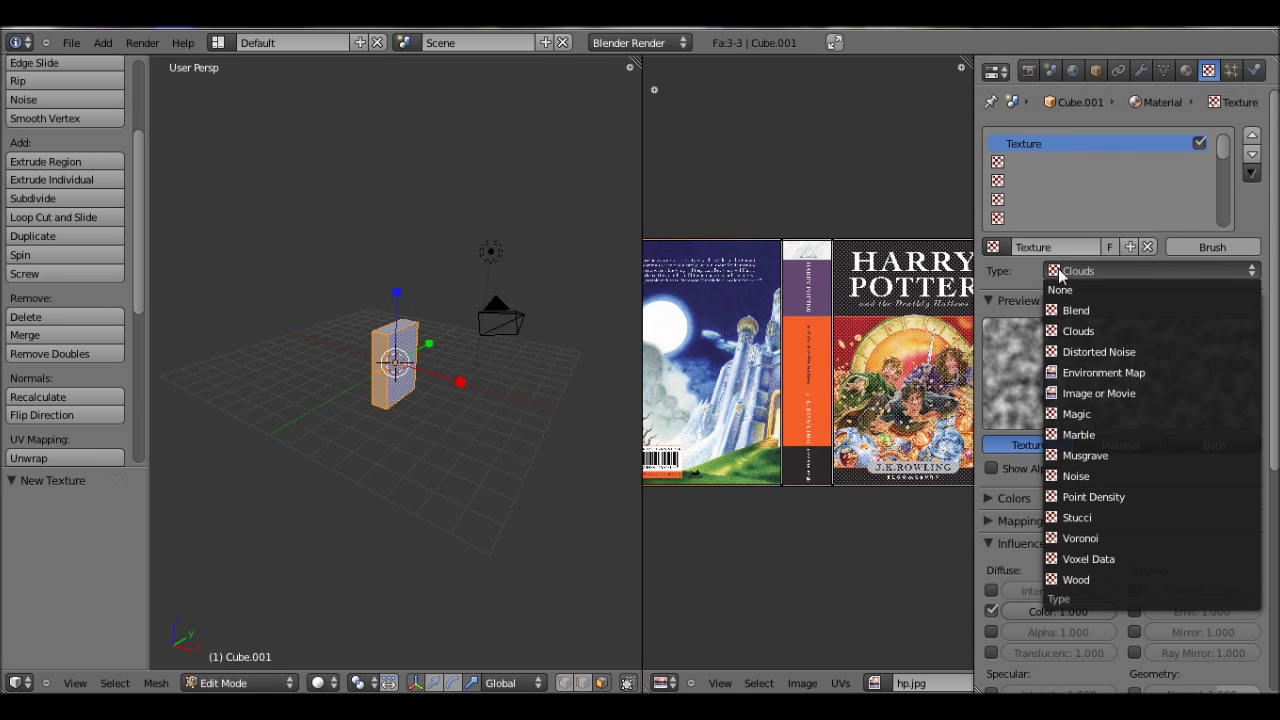
left_click(1122, 372)
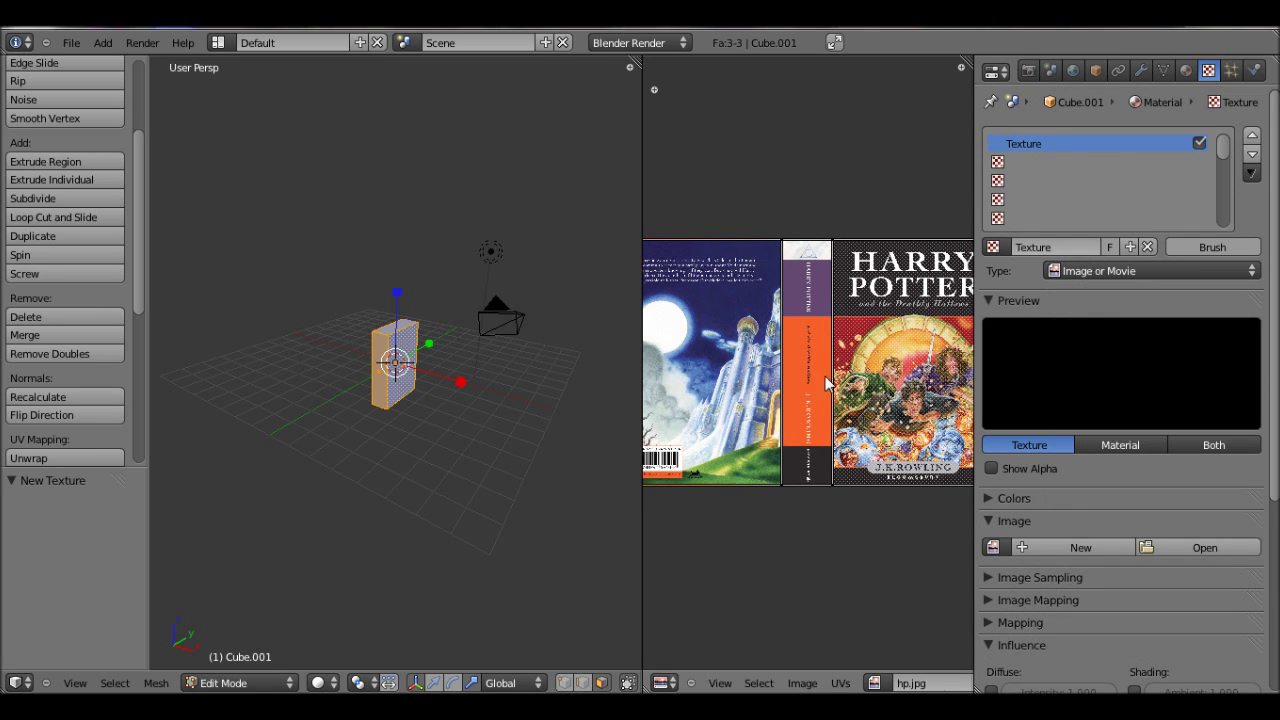
- Assign hp.jpg as the texture image, preview it on a plane, and render
scroll(1068, 503, "down", 2)
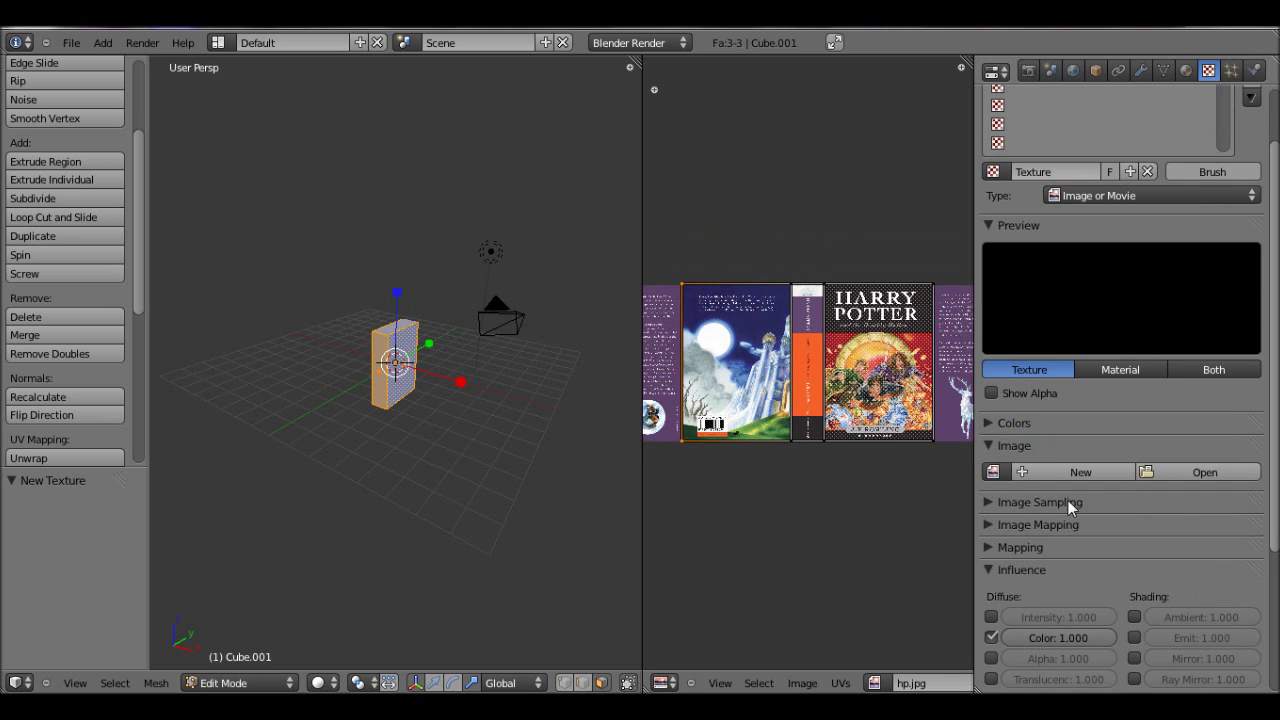
left_click(1003, 470)
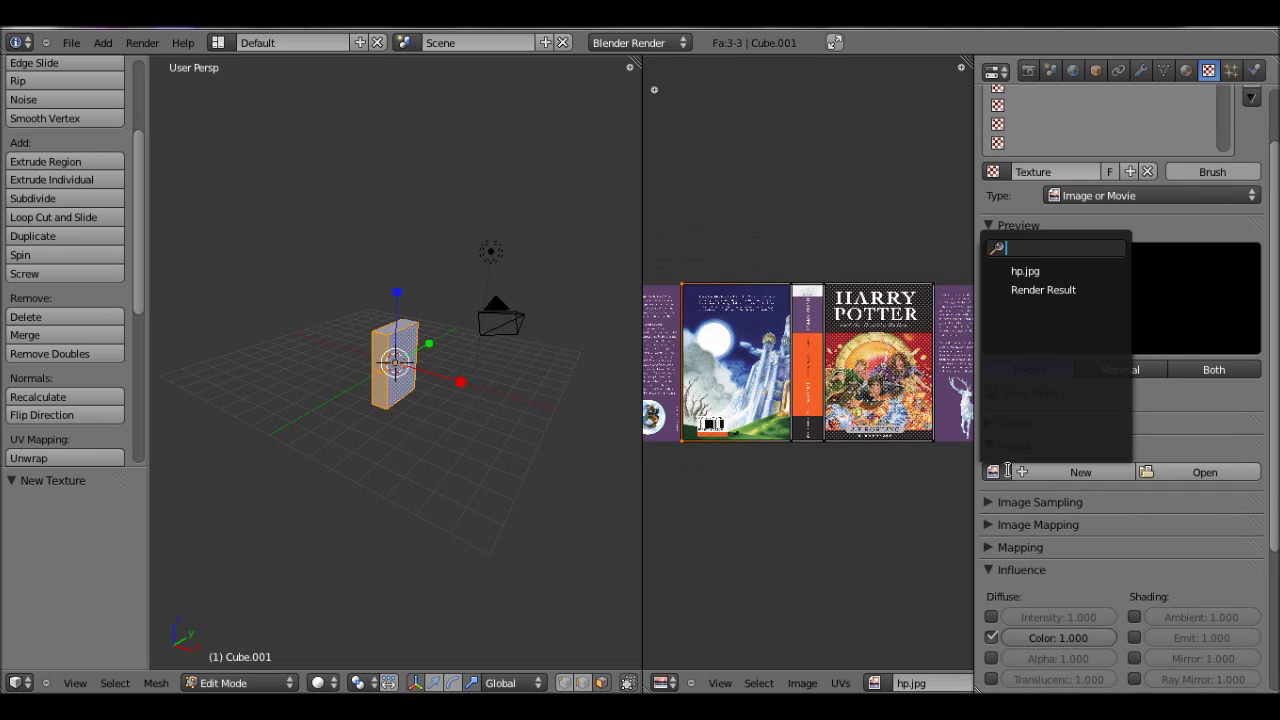
left_click(1025, 271)
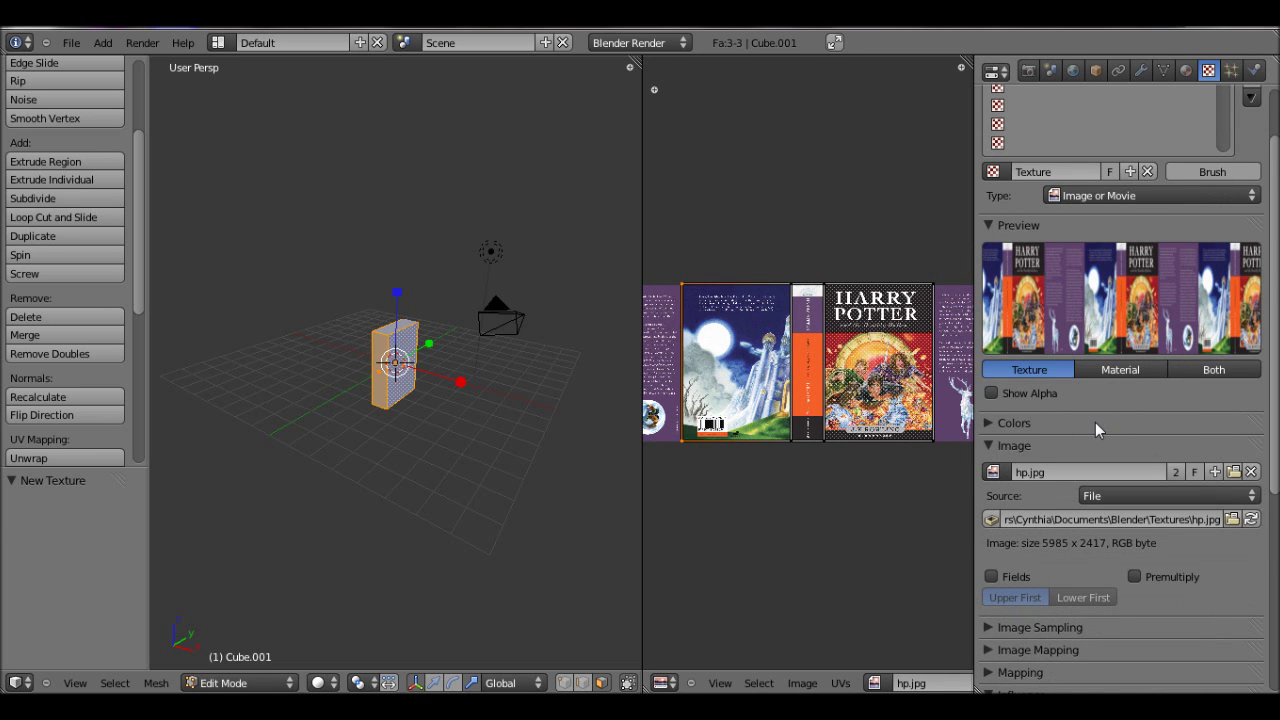
left_click(1185, 374)
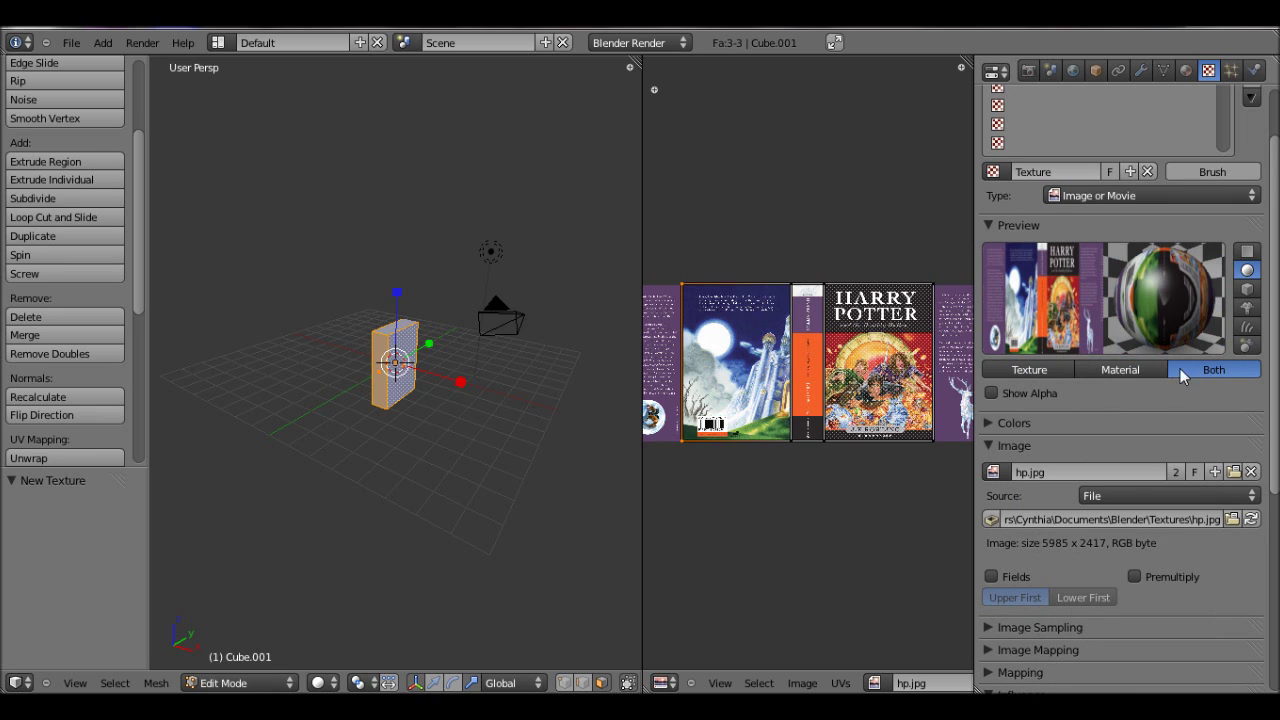
left_click(1239, 256)
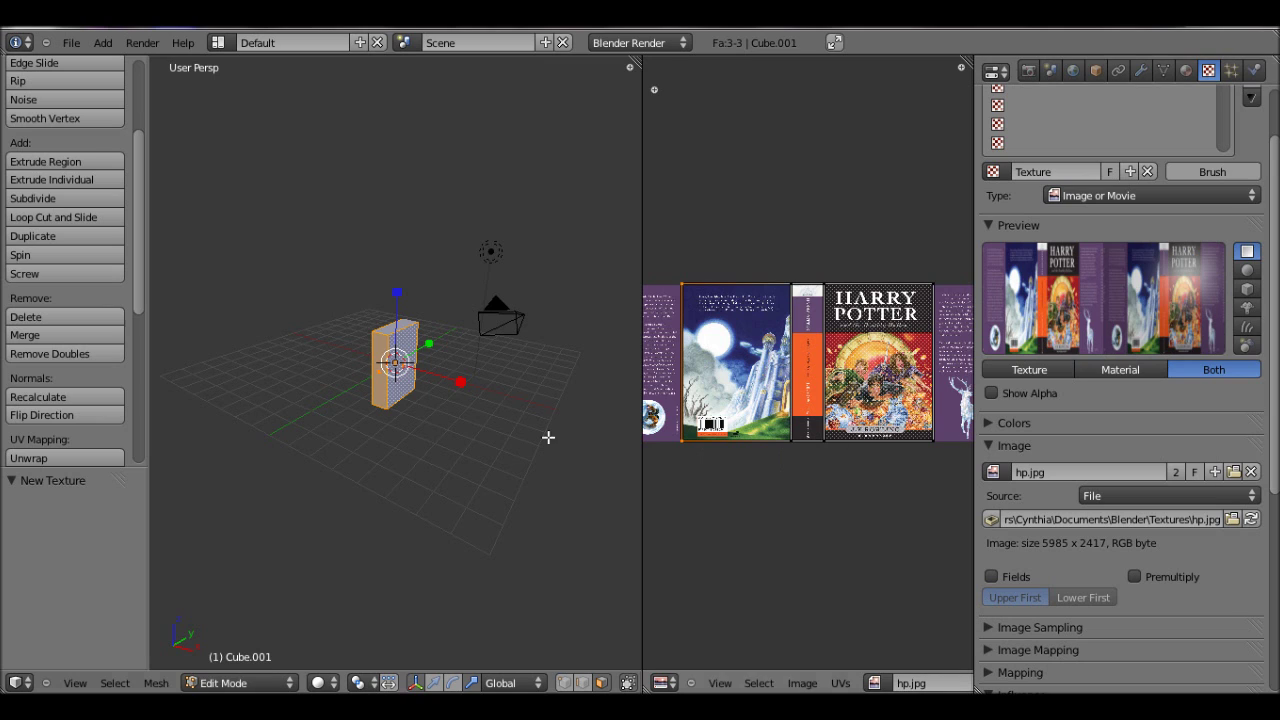
key("F12")
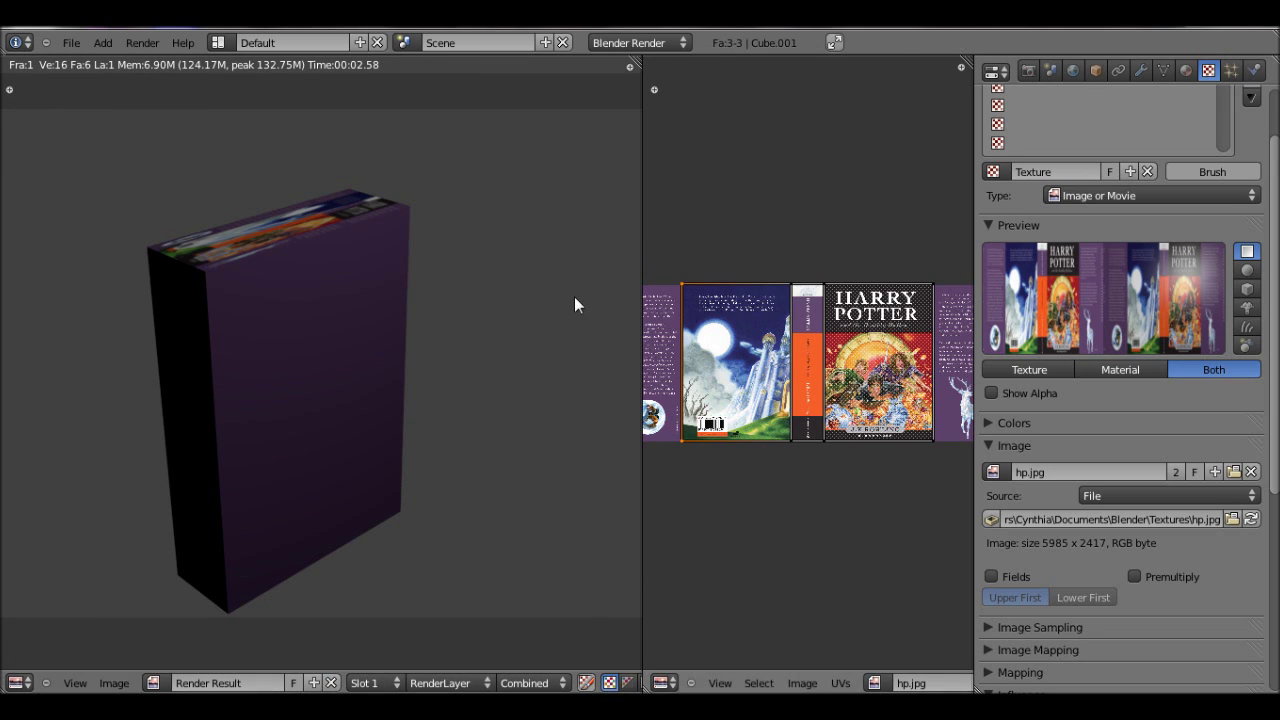
- Set the hp.jpg texture's mapping coordinates to UV
scroll(960, 352, "down", 1)
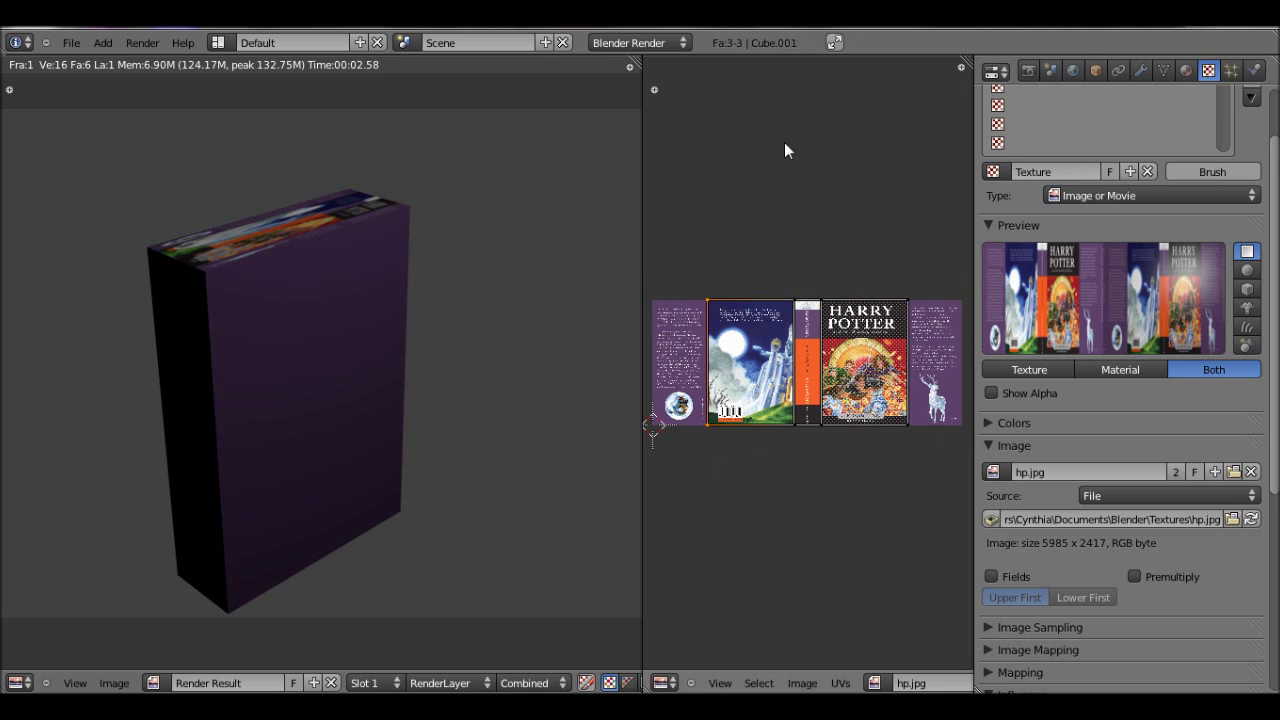
scroll(1178, 444, "down", 6)
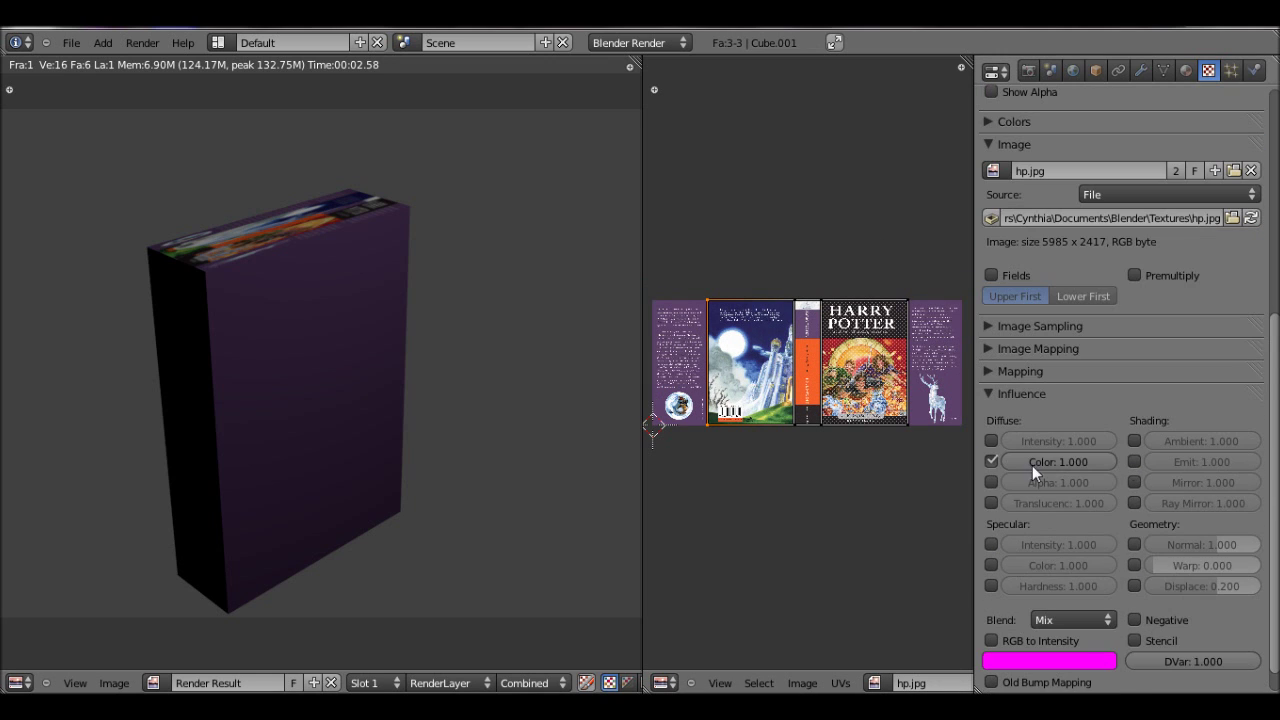
left_click(991, 346)
left_click(1134, 374)
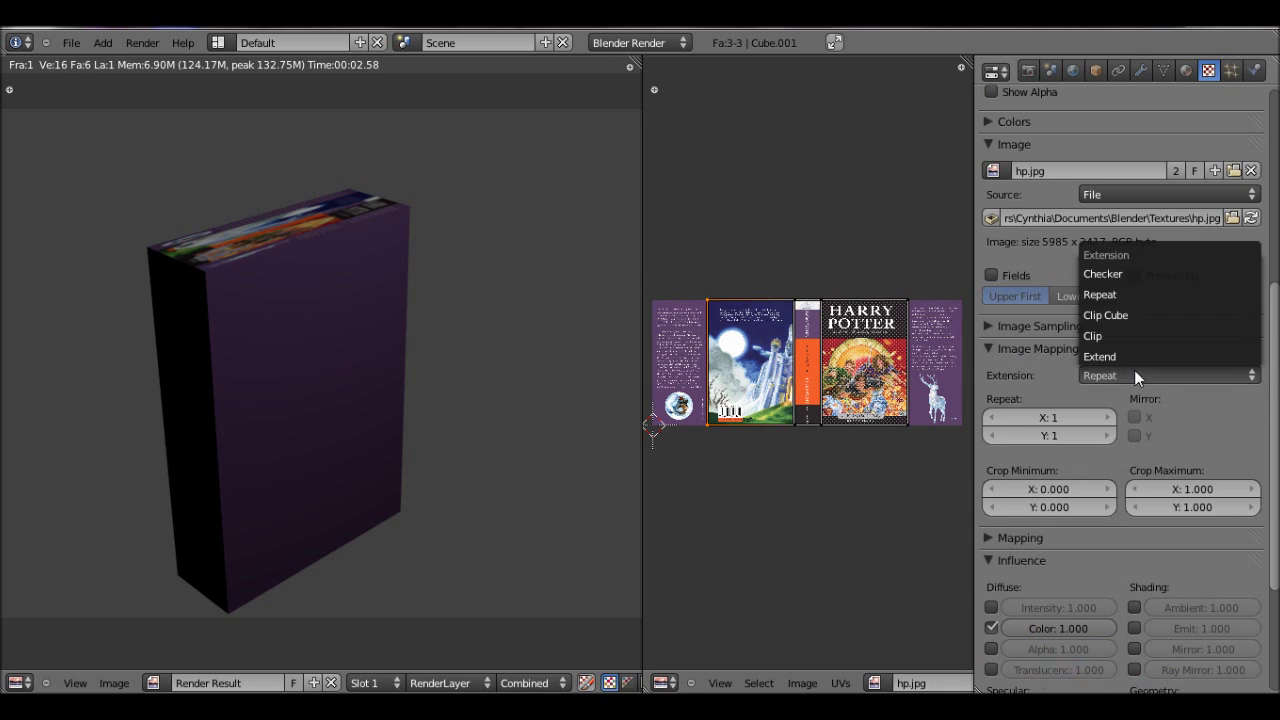
left_click(985, 538)
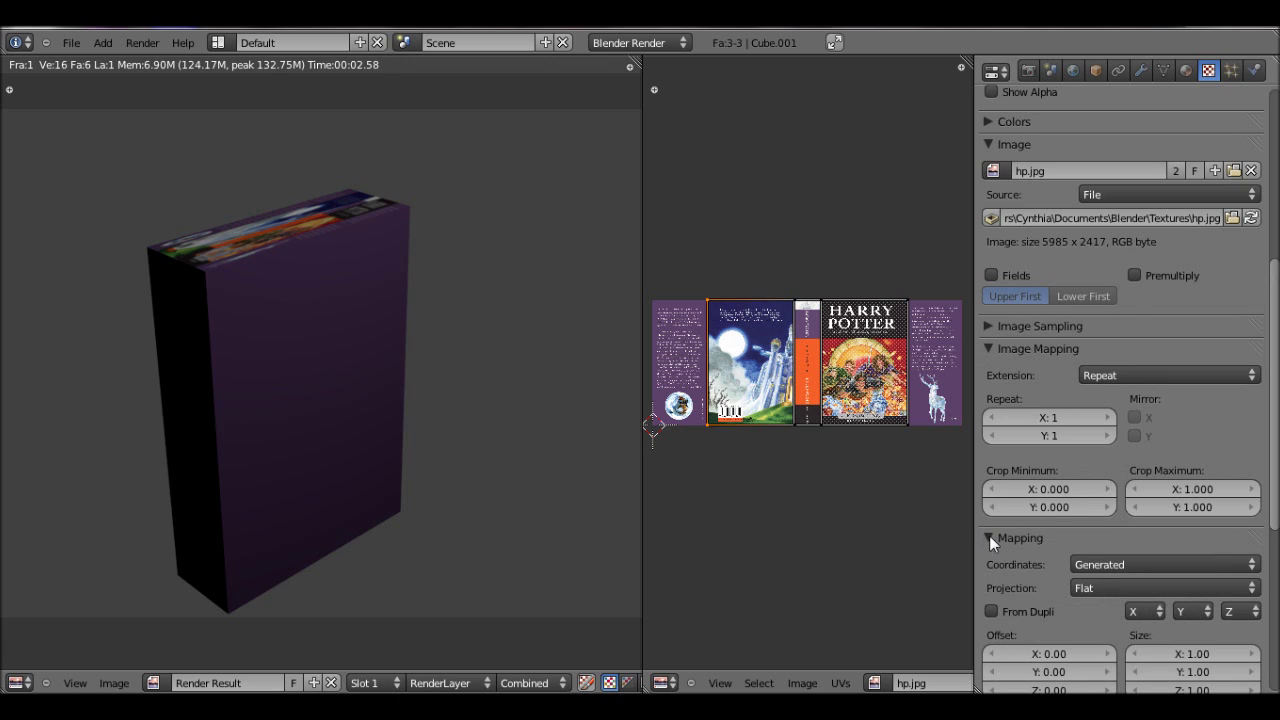
left_click(1123, 564)
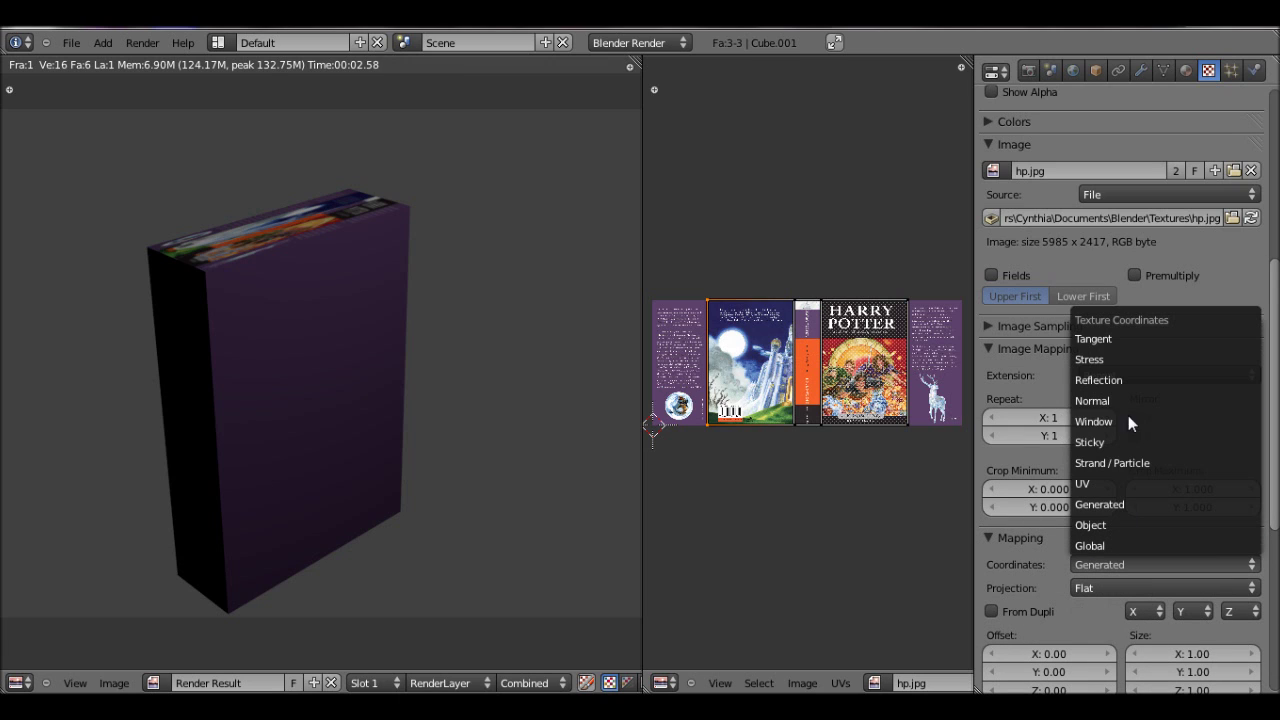
left_click(1133, 476)
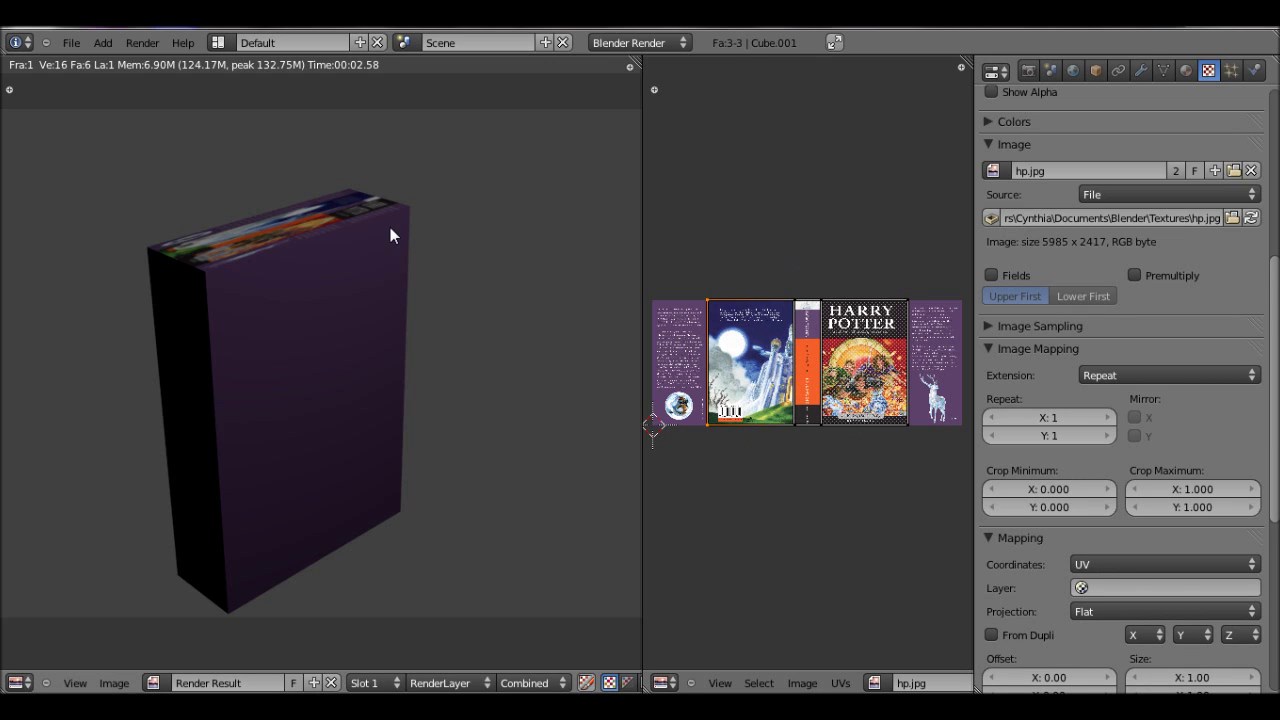
- Re-render to see the Deathly Hallows cover on the book's front, then return to the 3D view
key("F12")
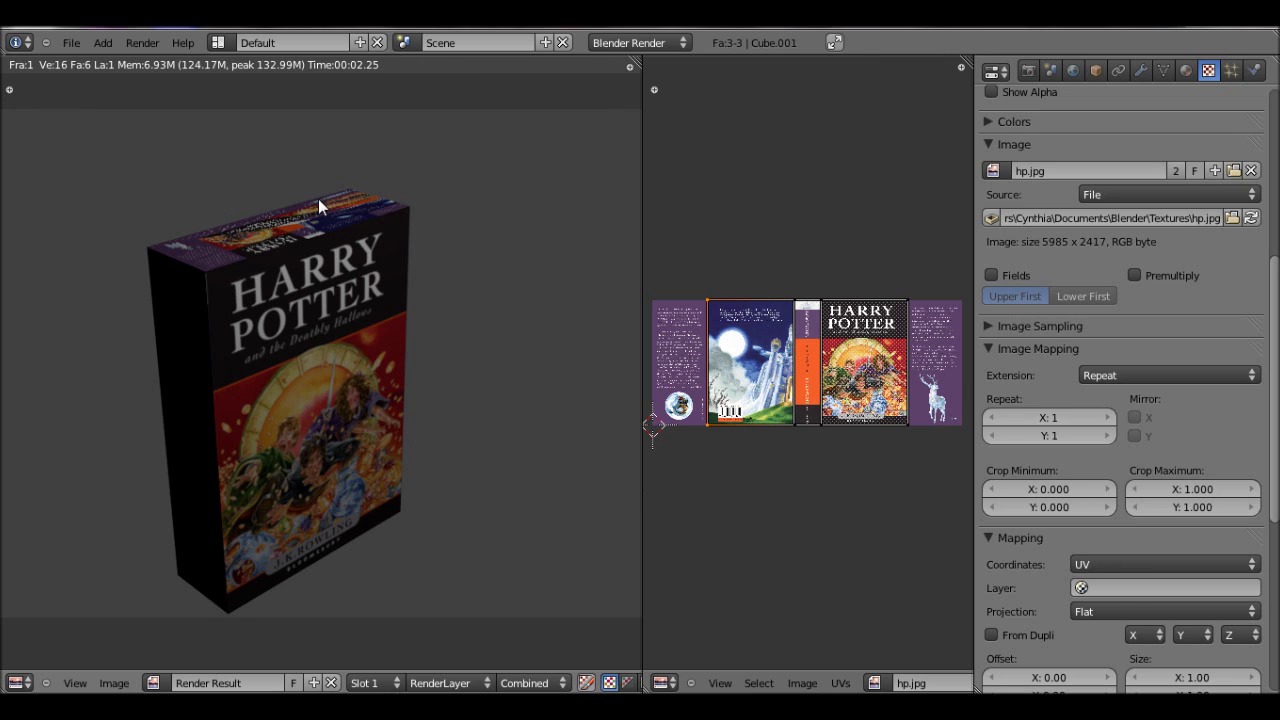
key("Escape")
middle_click_drag(537, 217, 480, 295)
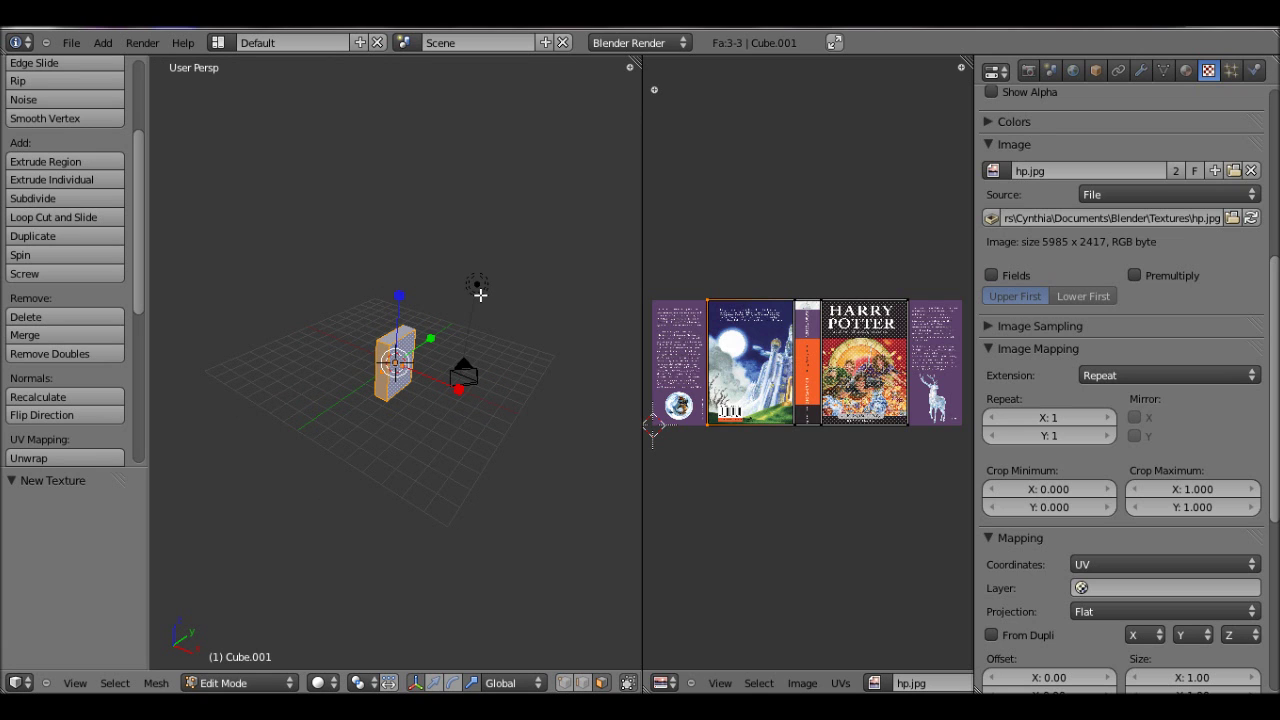
- Duplicate the lamp and move the copy 5.018 along Y
key("Tab")
right_click(478, 287)
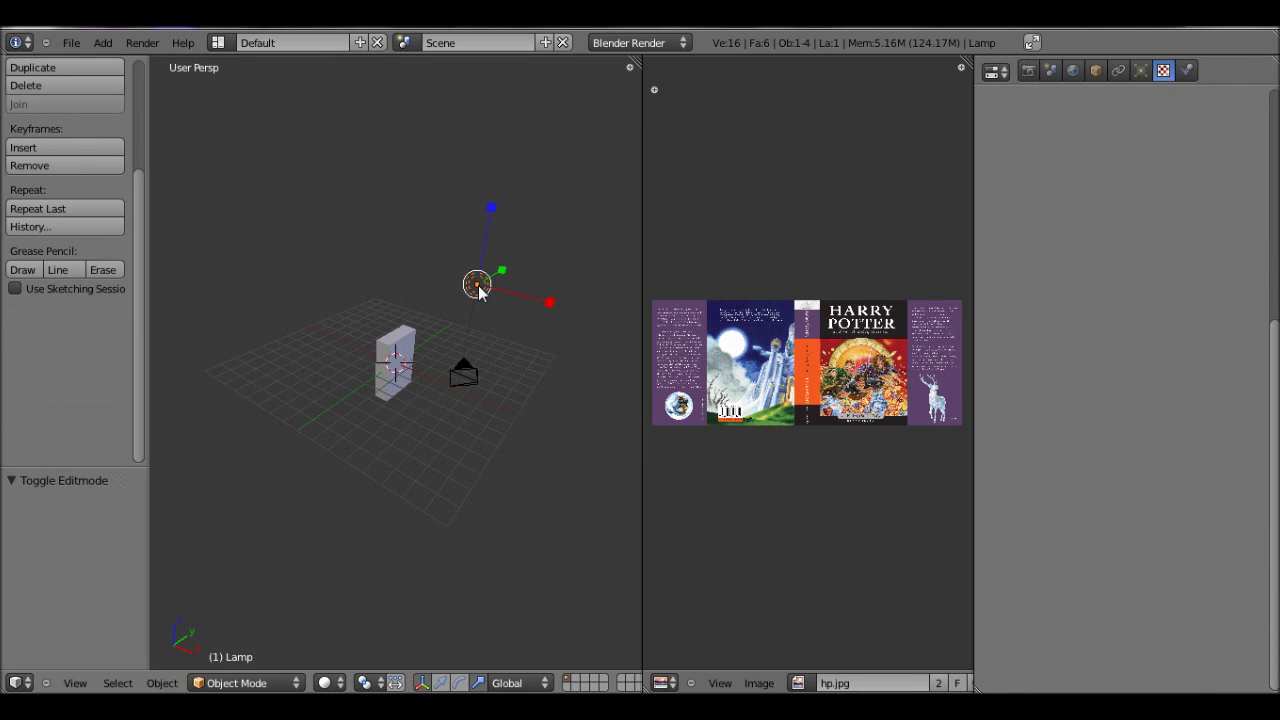
key("shift+d")
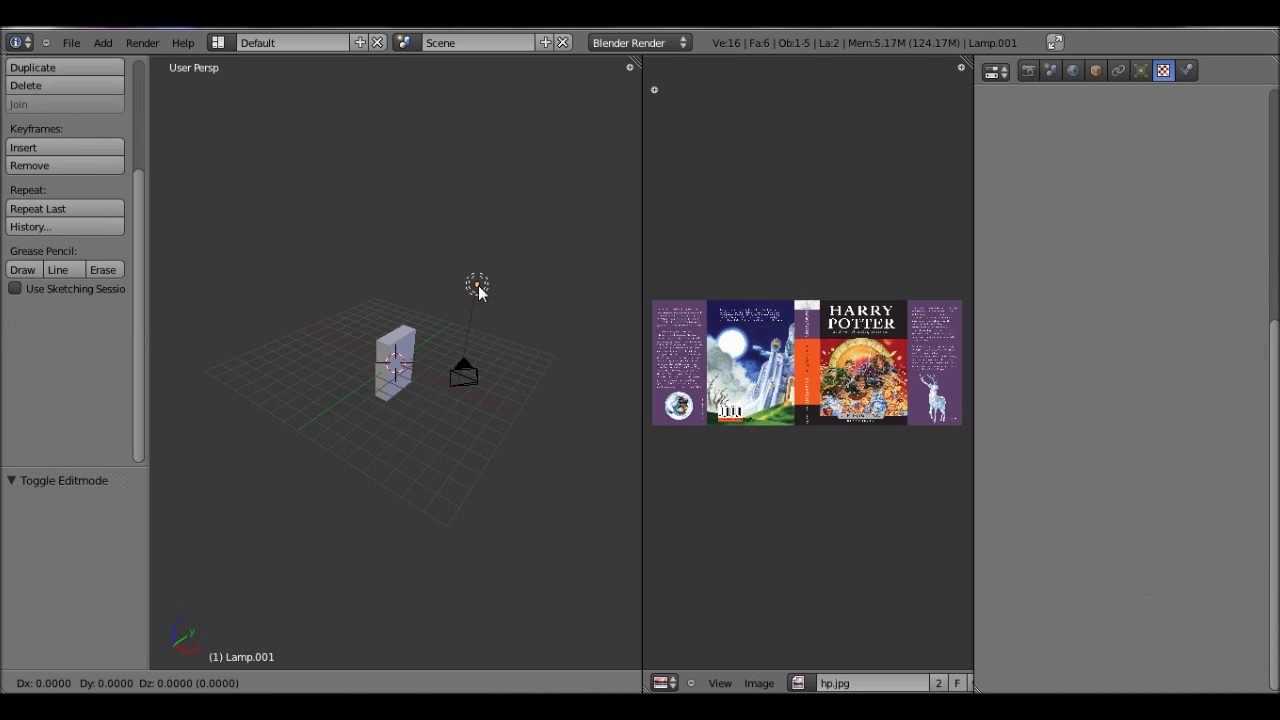
key("y")
left_click(455, 362)
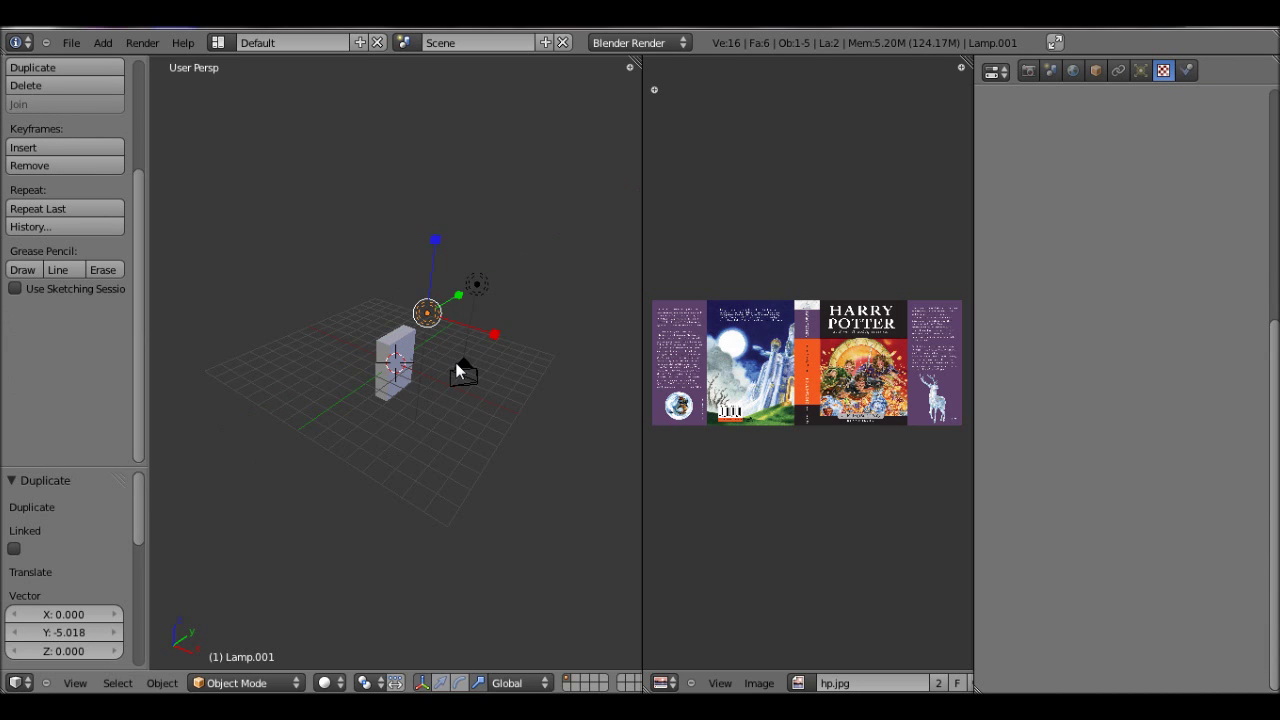
- Make a second lamp copy moved 5.481 along X
key("shift+d")
key("x")
left_click(355, 346)
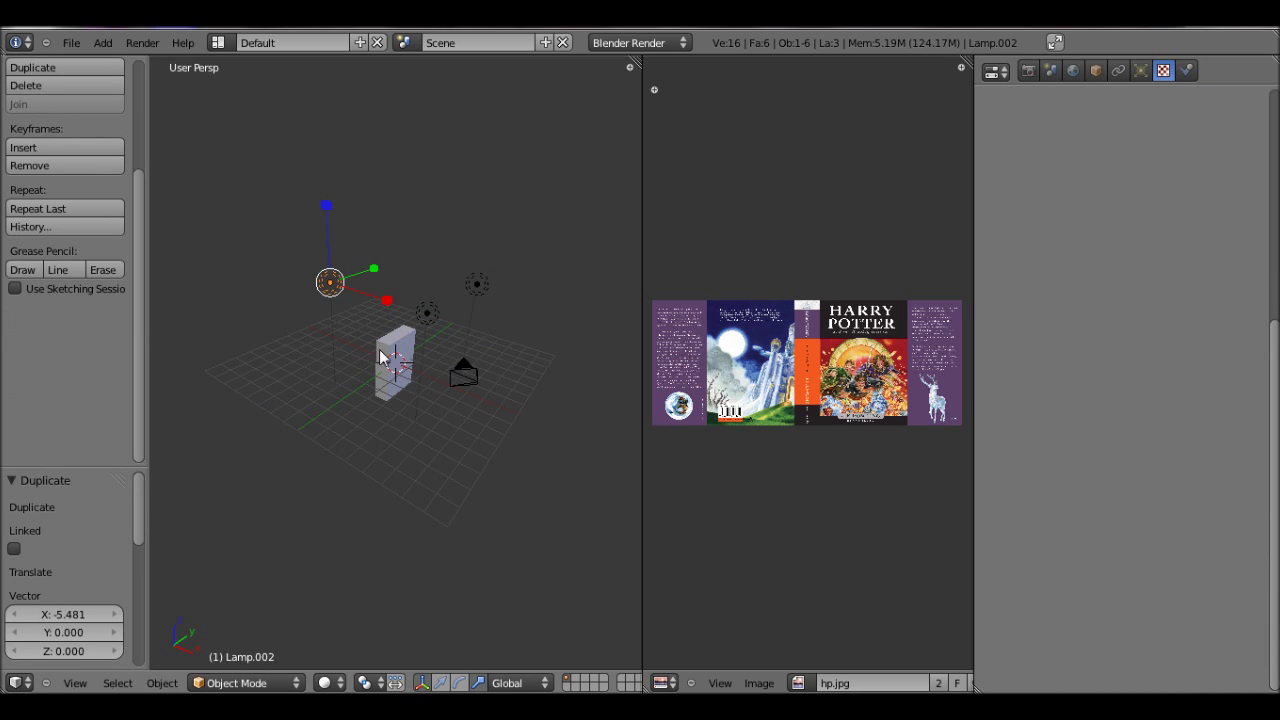
middle_click_drag(371, 407, 418, 370)
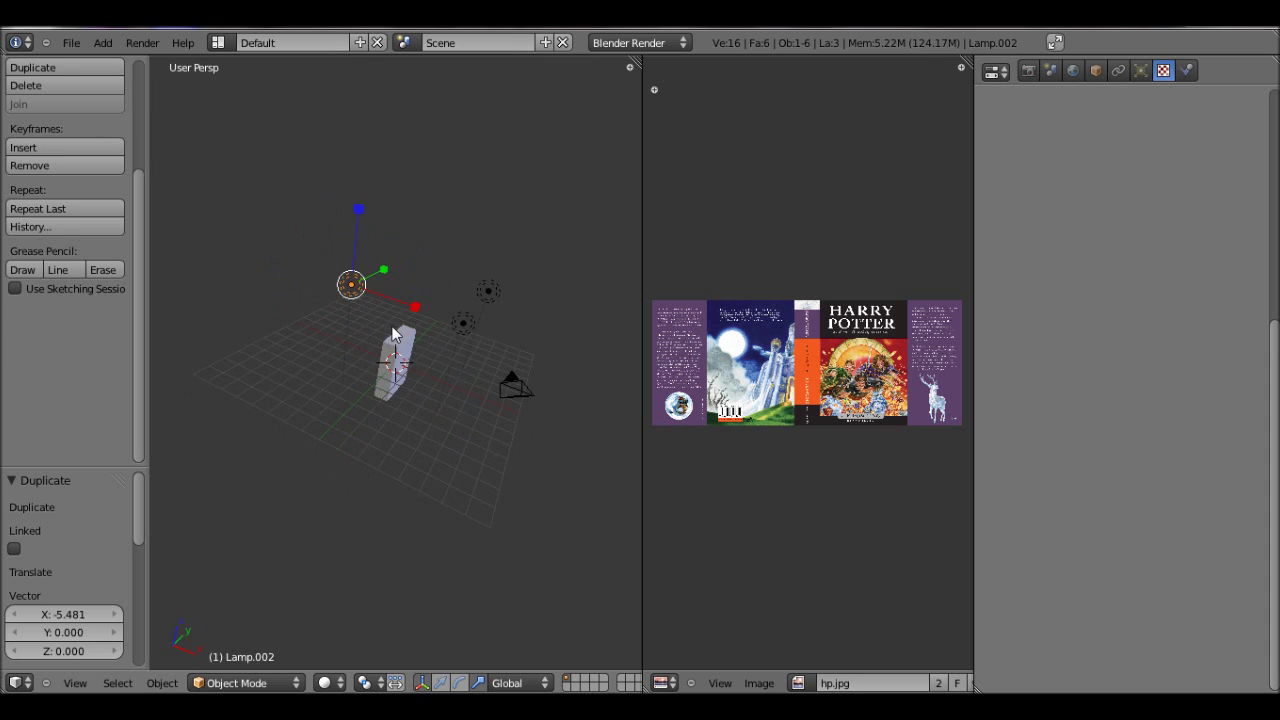
right_click(432, 354)
- Select Cube, make its material single-user, then unlink it and re-render to get plain white page tops
right_click(409, 333)
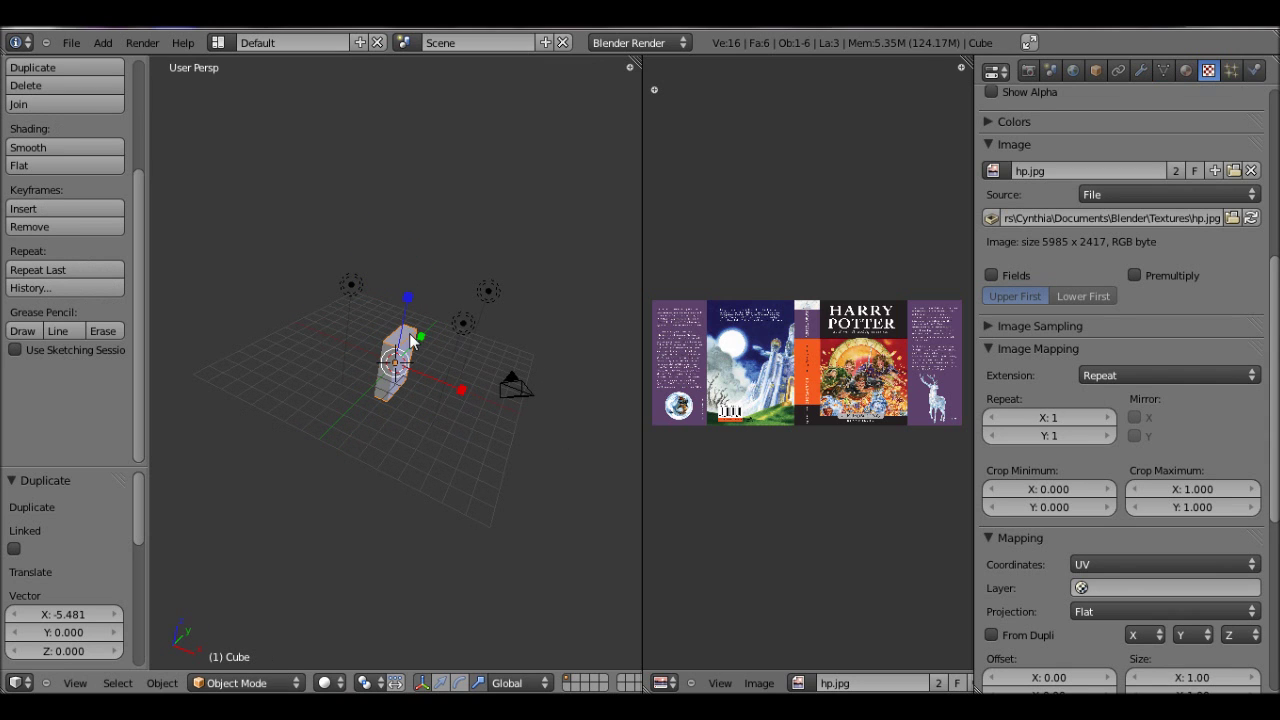
left_click(1185, 70)
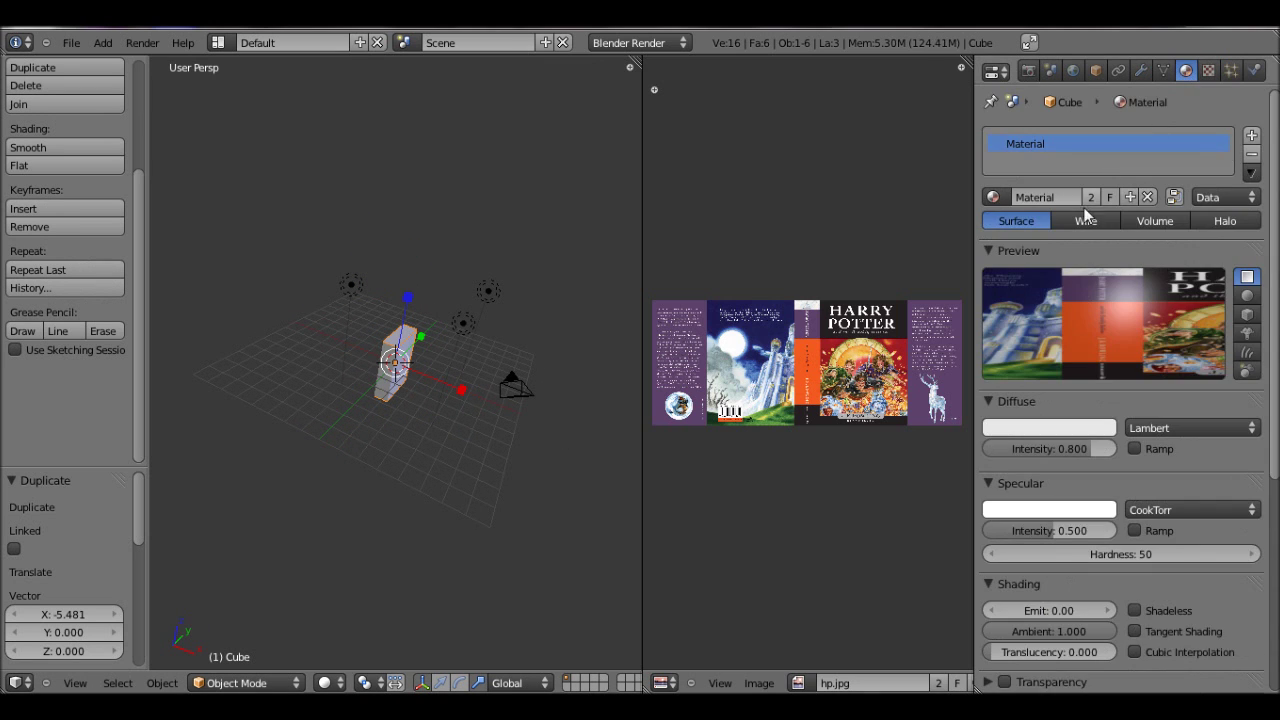
left_click(1090, 198)
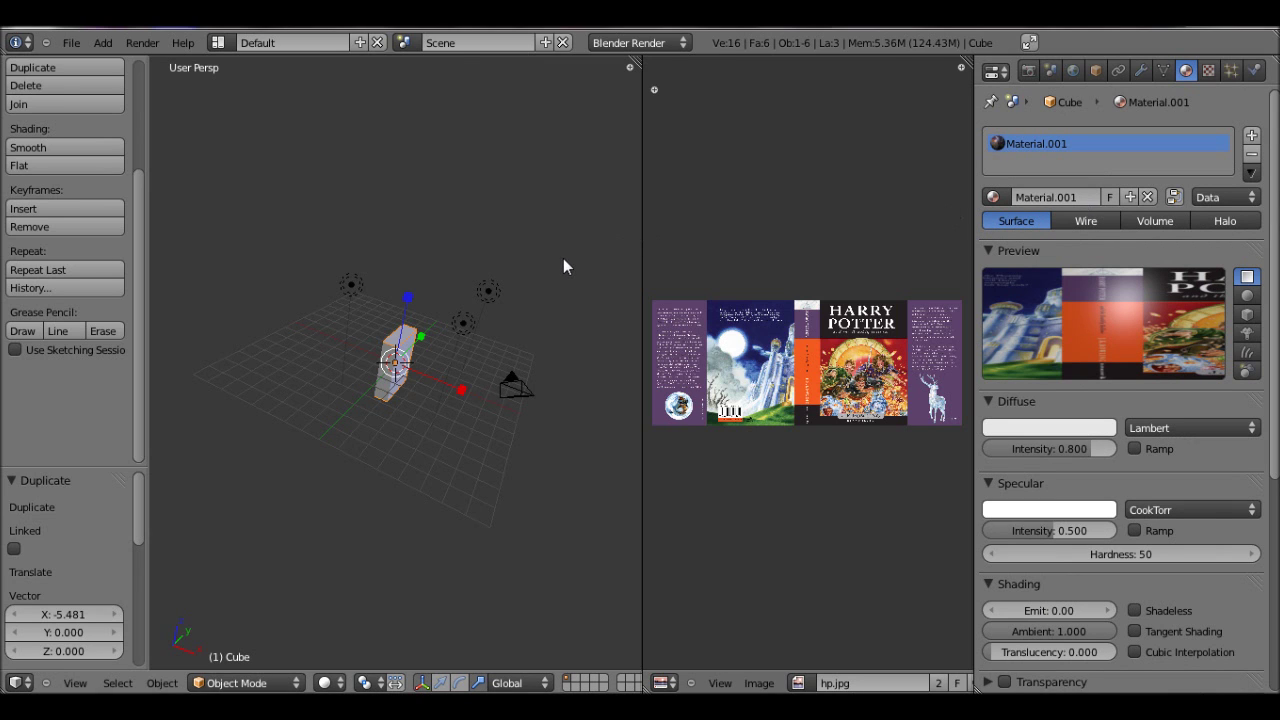
key("F12")
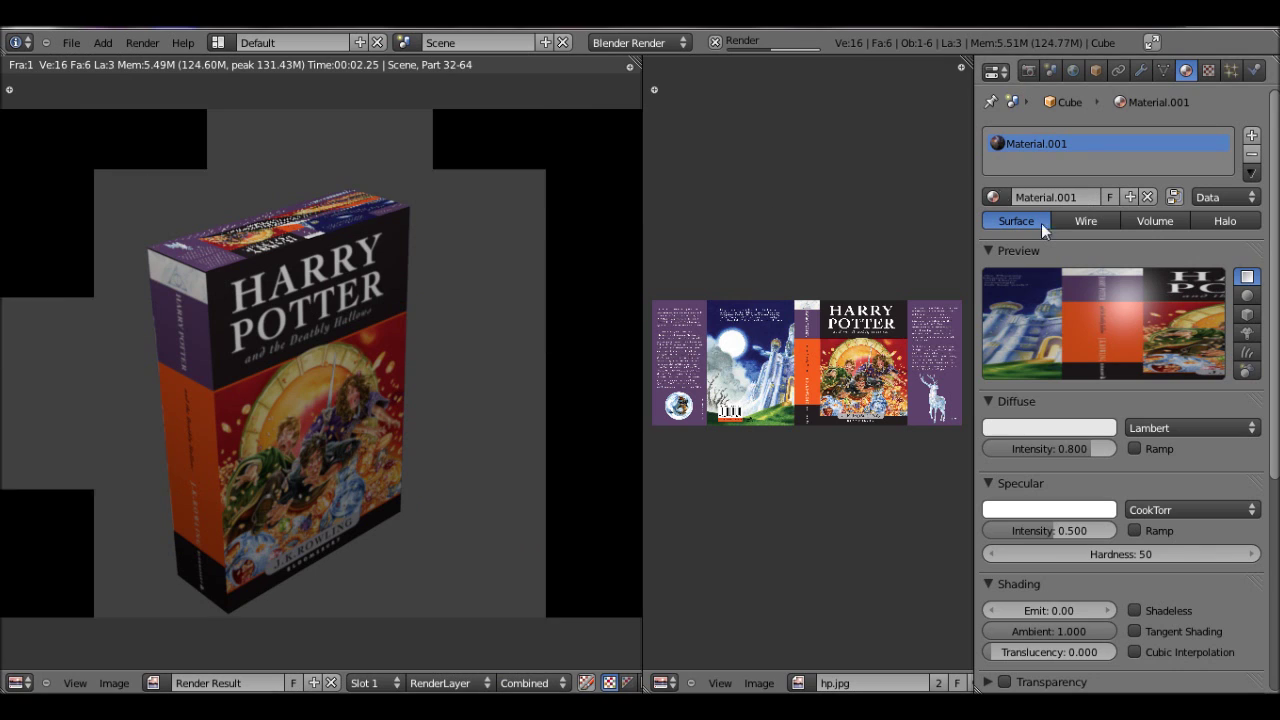
left_click(1148, 197)
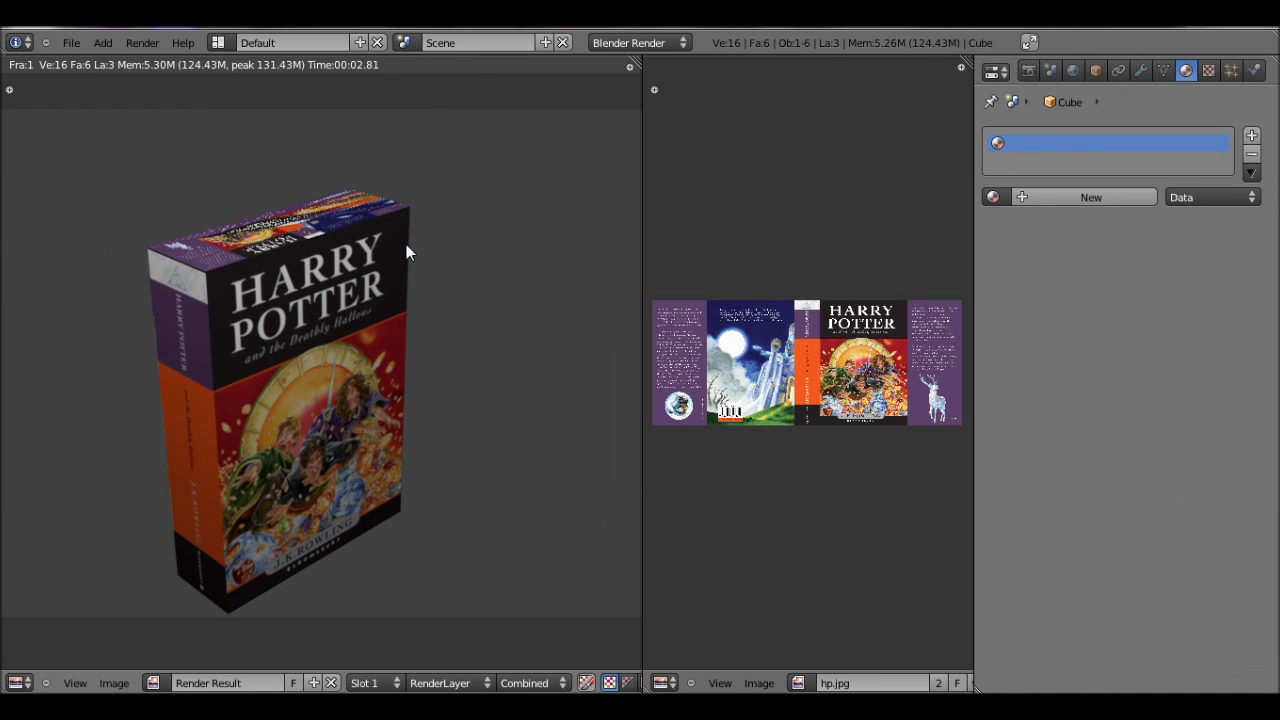
key("F12")
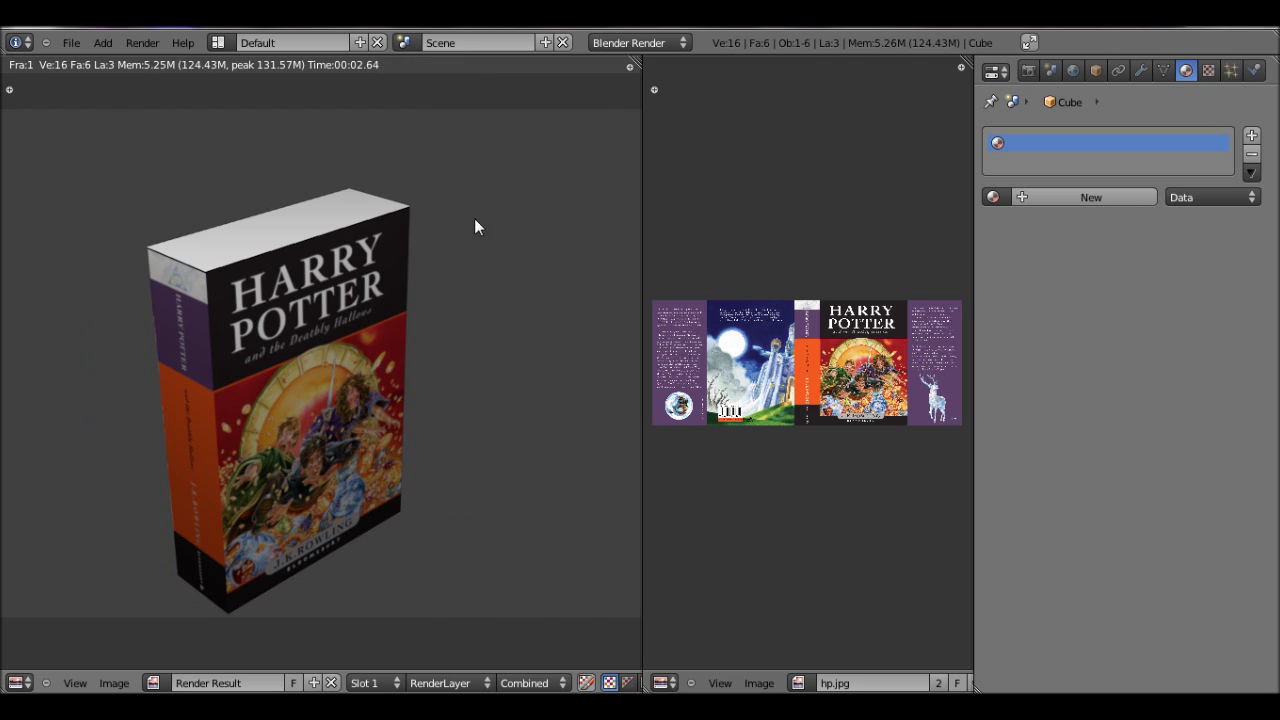
- Switch the right Image Editor to a 3D View and widen it by dragging the divider left
left_click(663, 683)
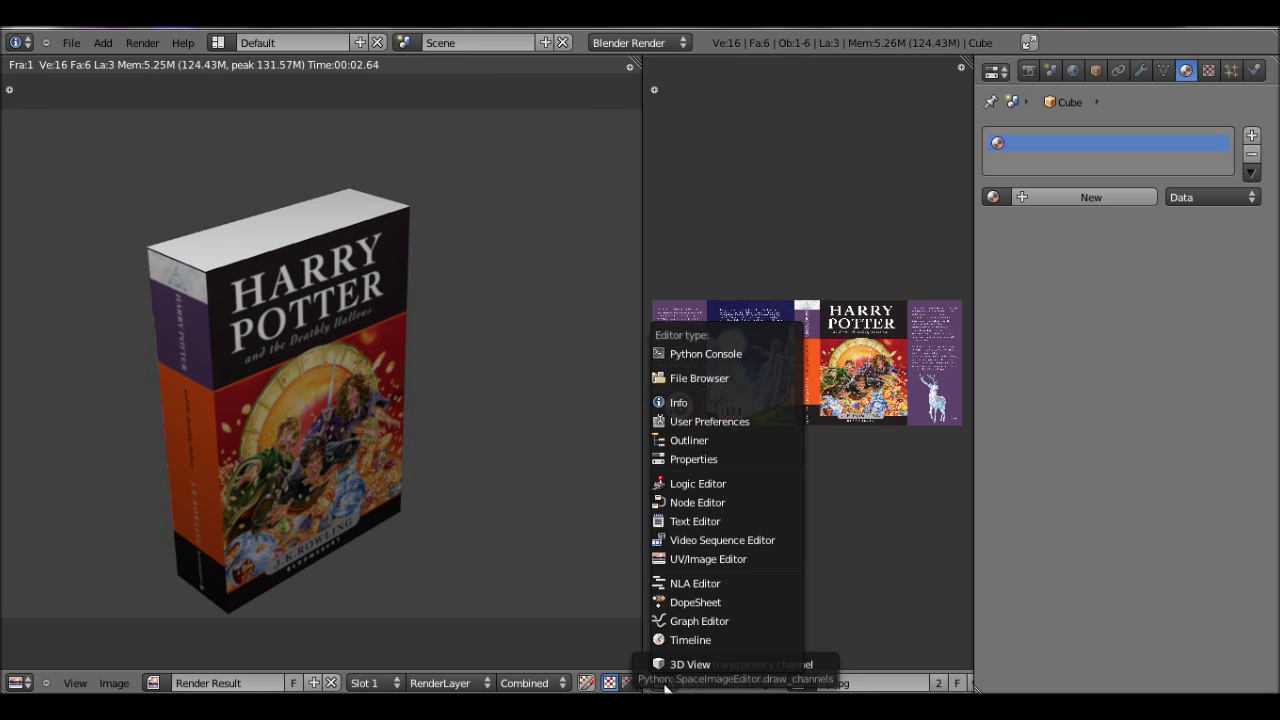
left_click(737, 664)
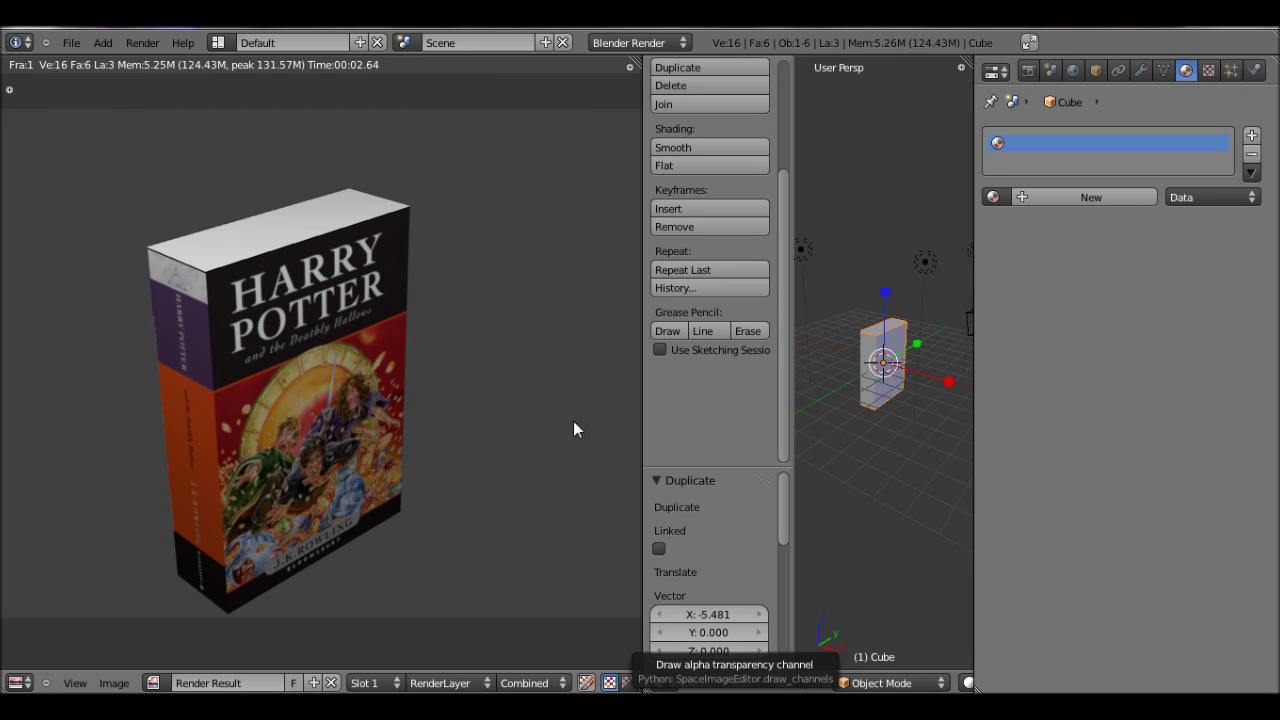
left_click_drag(645, 426, 448, 520)
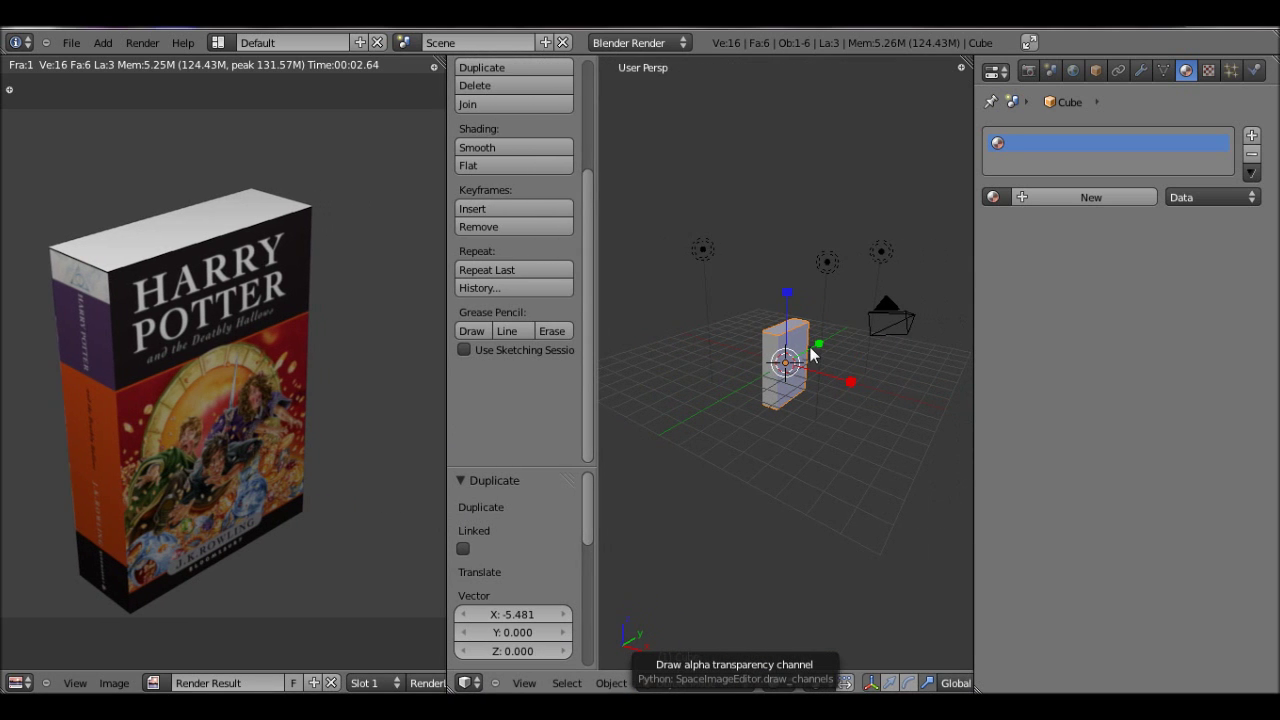
- Orbit the 3D view around the book, then stop the screen recording
middle_click_drag(812, 354, 806, 352)
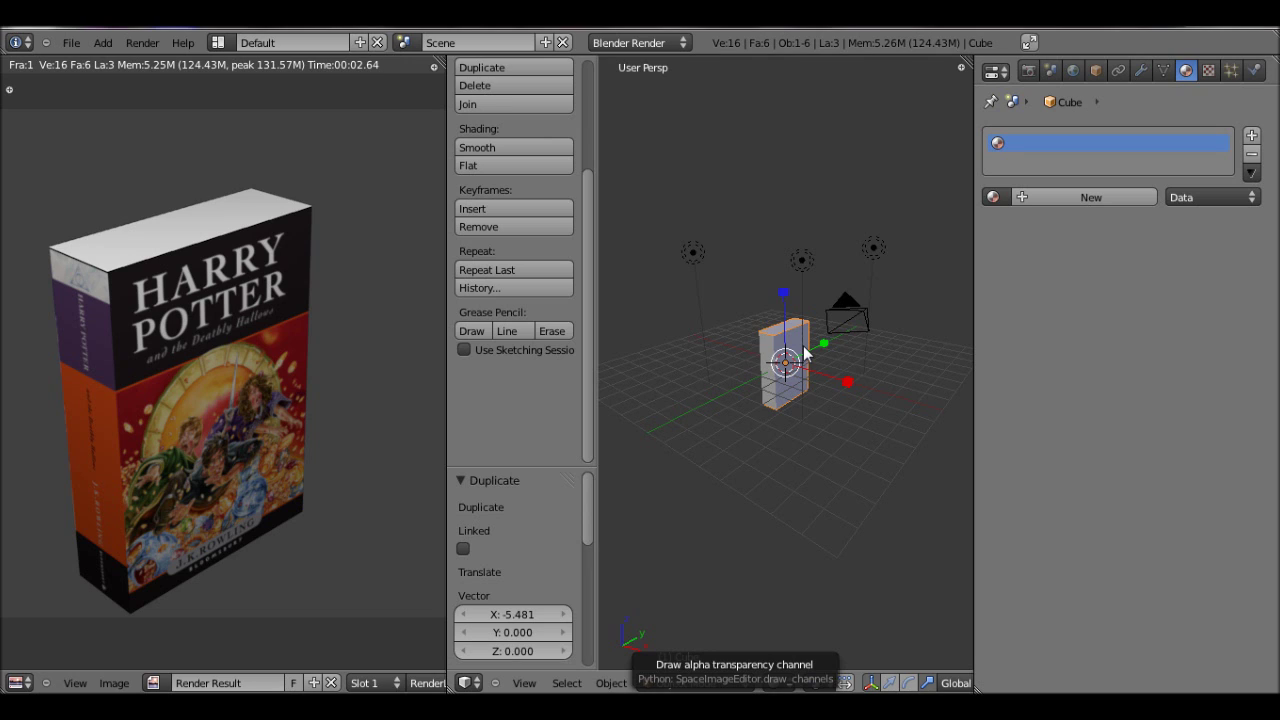
middle_click_drag(760, 383, 697, 394)
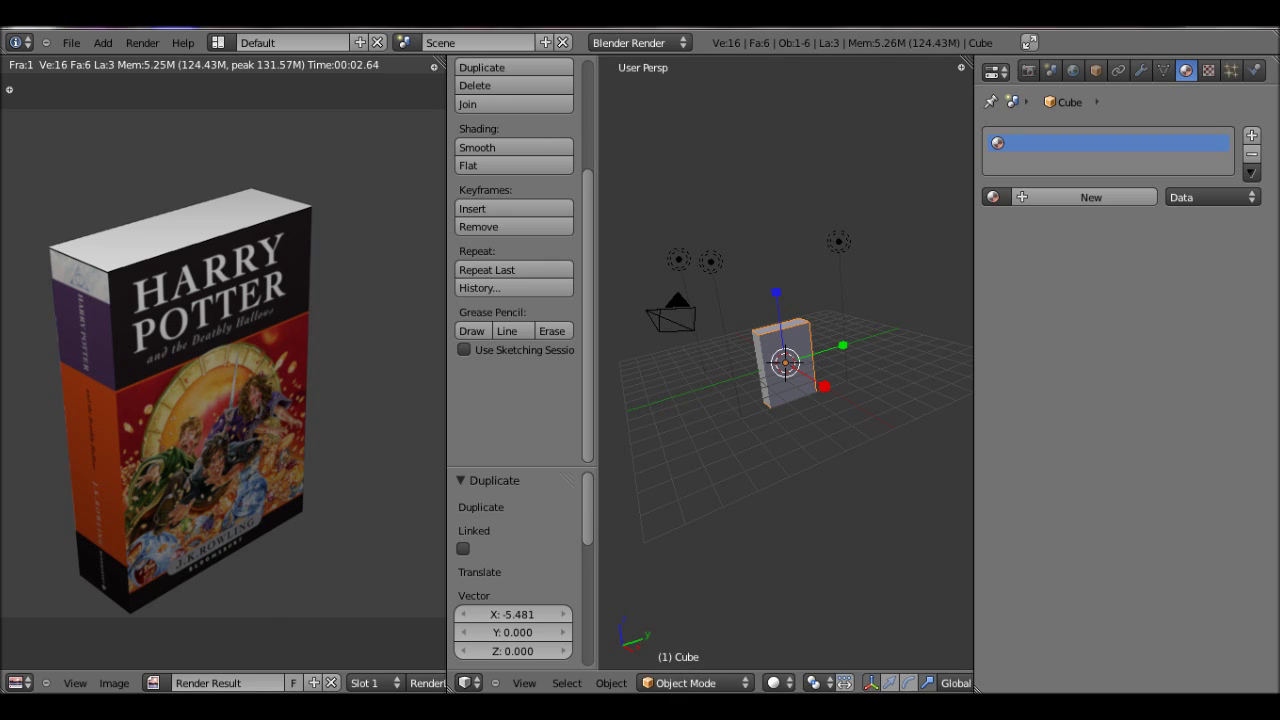
left_click(70, 710)
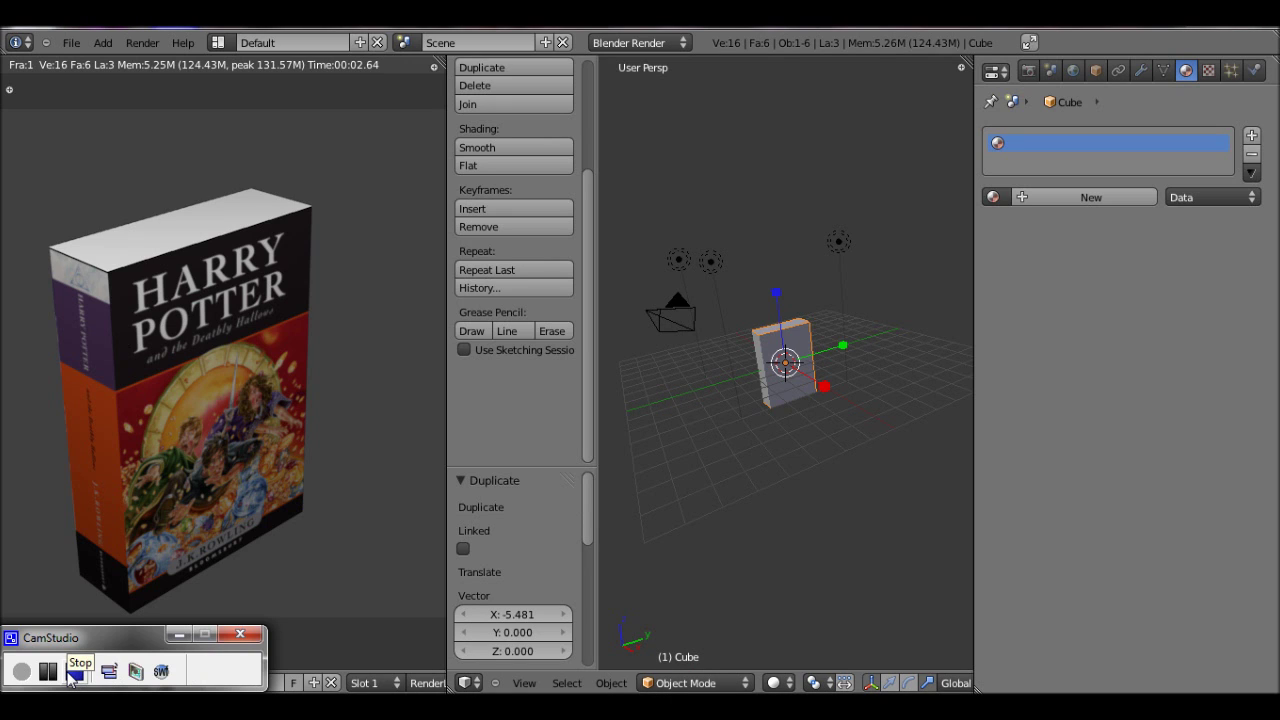
left_click(71, 676)
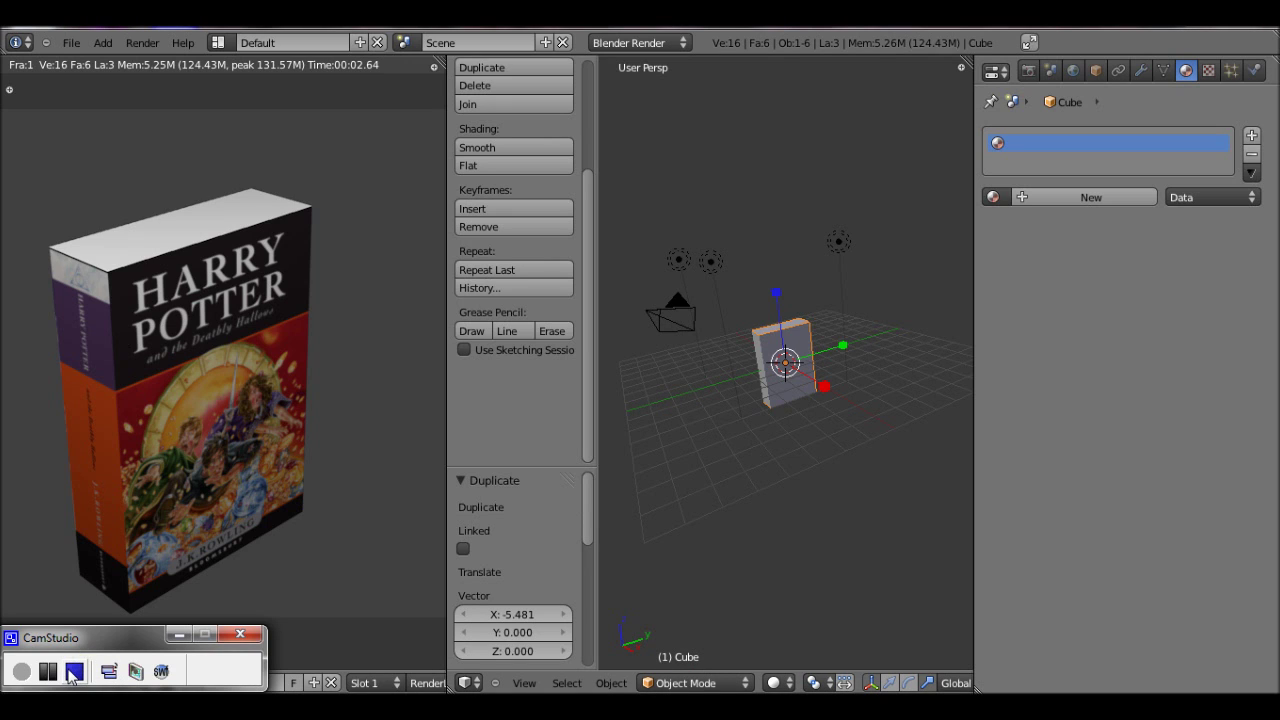